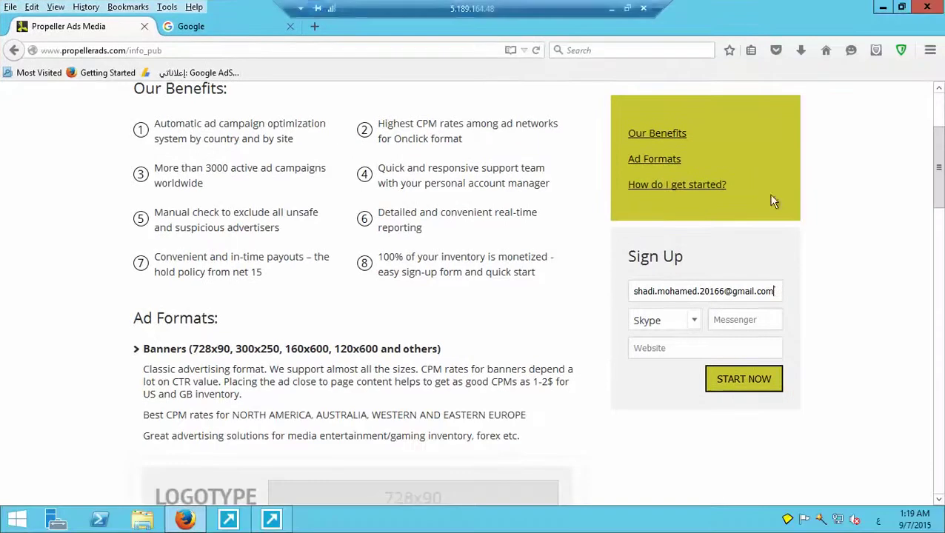
Keep Skype as the messenger type in the Sign Up form, then restore the remote window
left_click(694, 323)
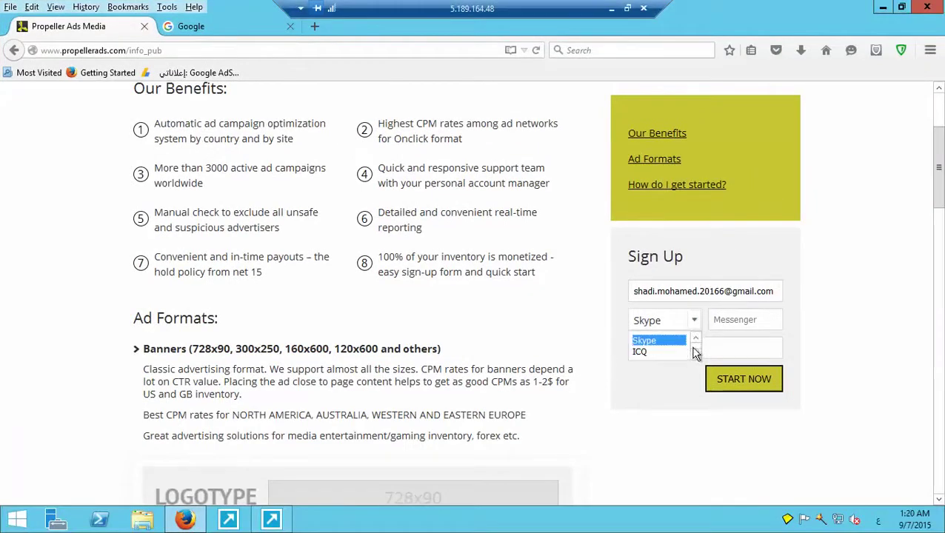
left_click(732, 343)
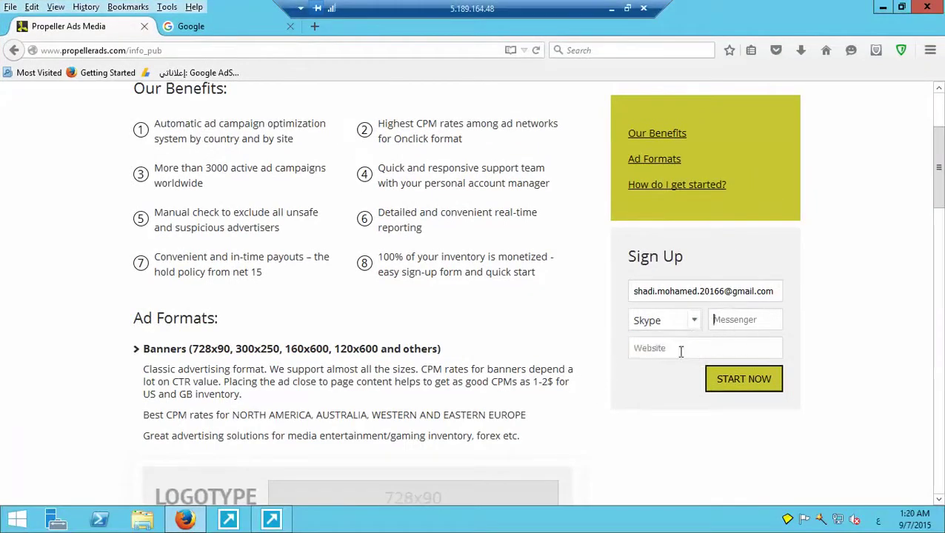
left_click(658, 352)
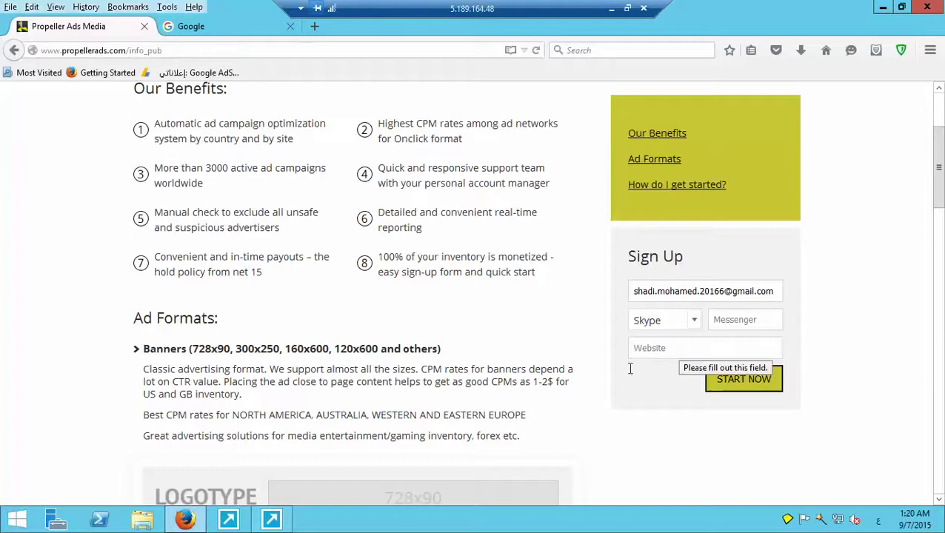
left_click(627, 8)
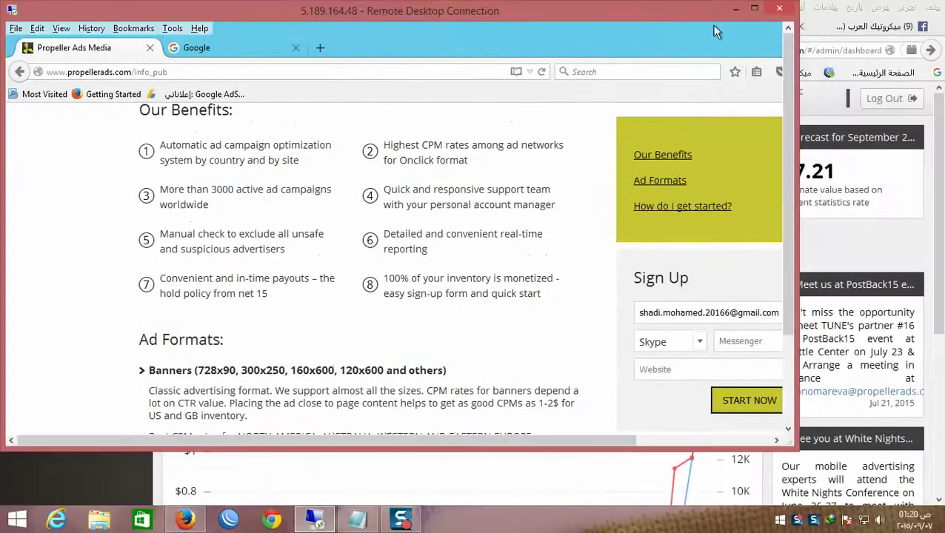
Load Blogger in a new local browser tab
left_click(736, 9)
left_click(676, 35)
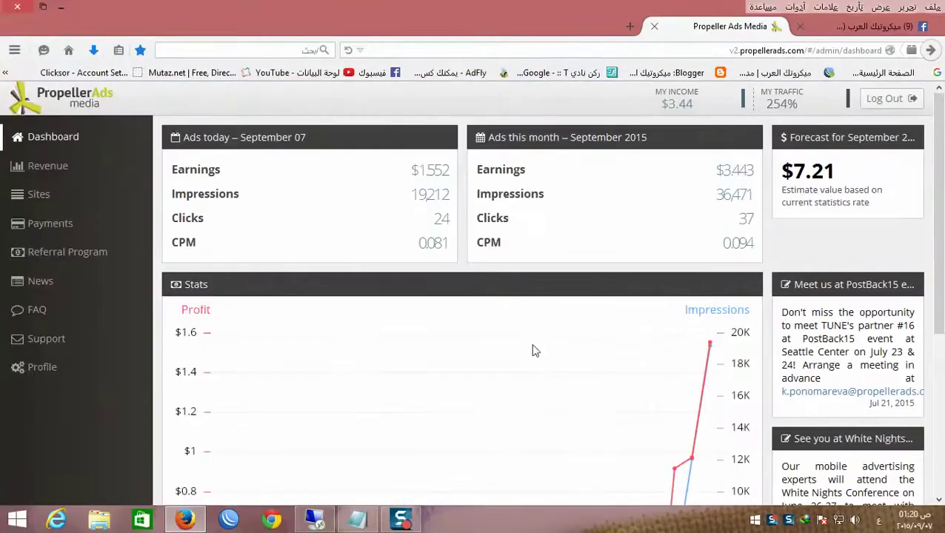
left_click(630, 26)
left_click(670, 73)
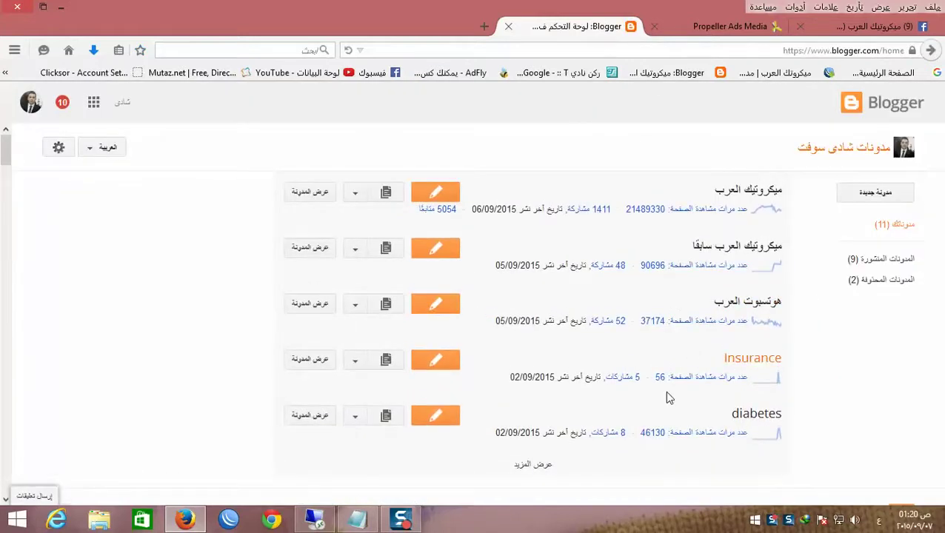
View the live هوتسبوت العرب blog, copy its address, and return to the full-screen remote session
left_click(753, 308)
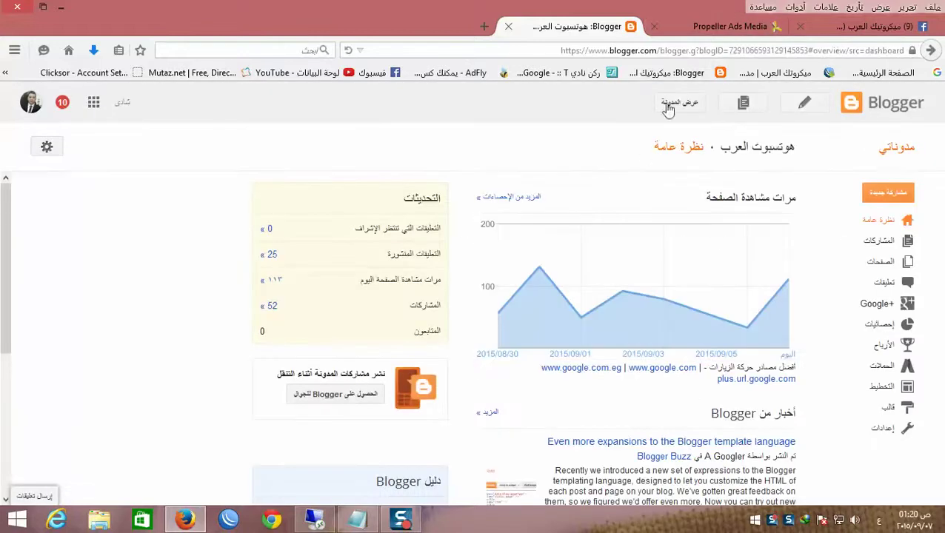
left_click(676, 103)
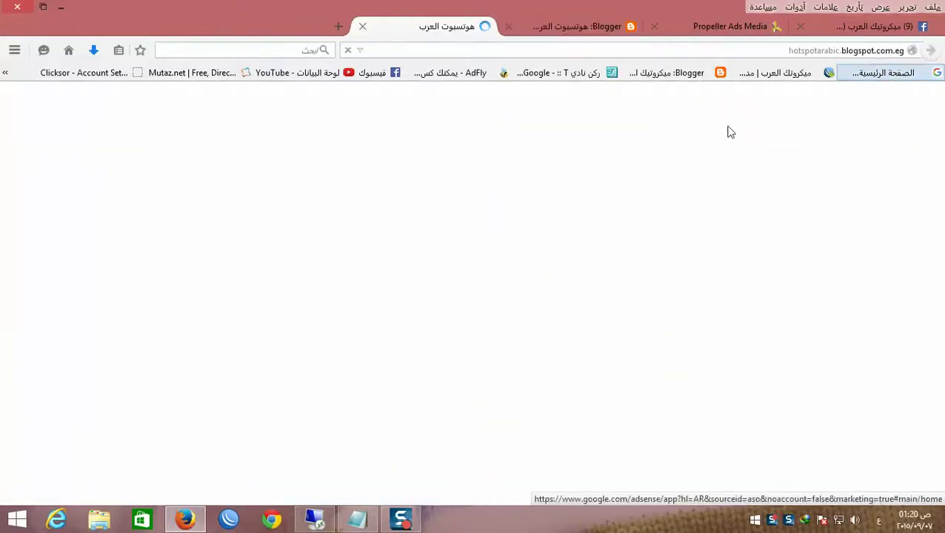
left_click(856, 50)
key("ctrl+c")
right_click(856, 50)
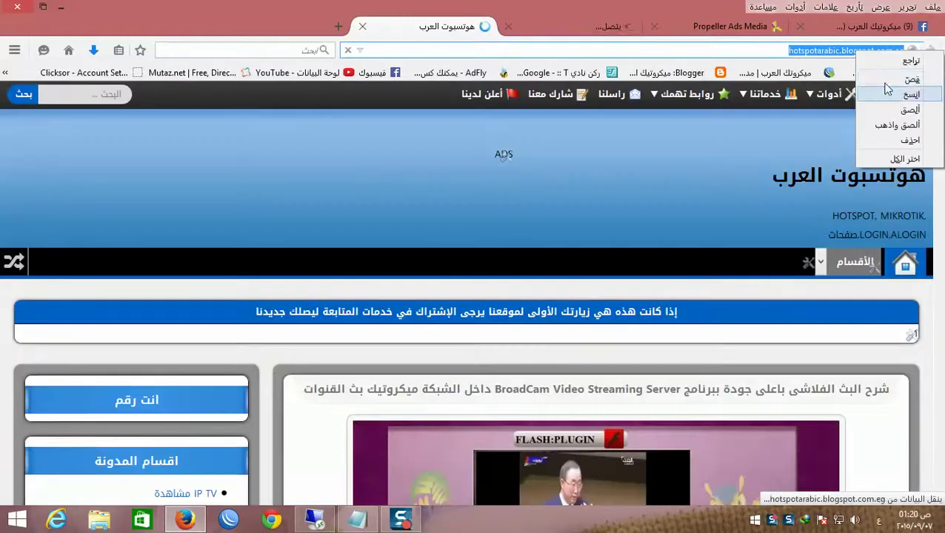
left_click(908, 94)
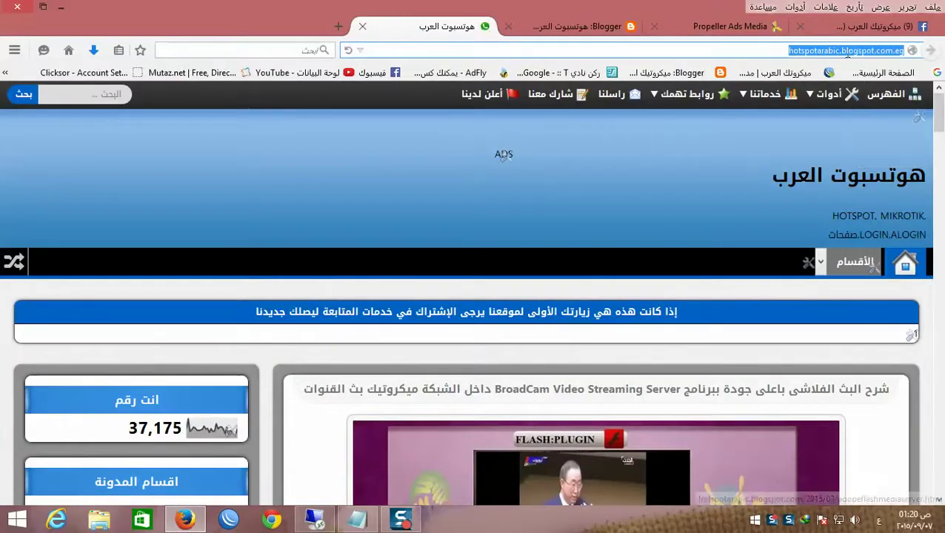
left_click(315, 520)
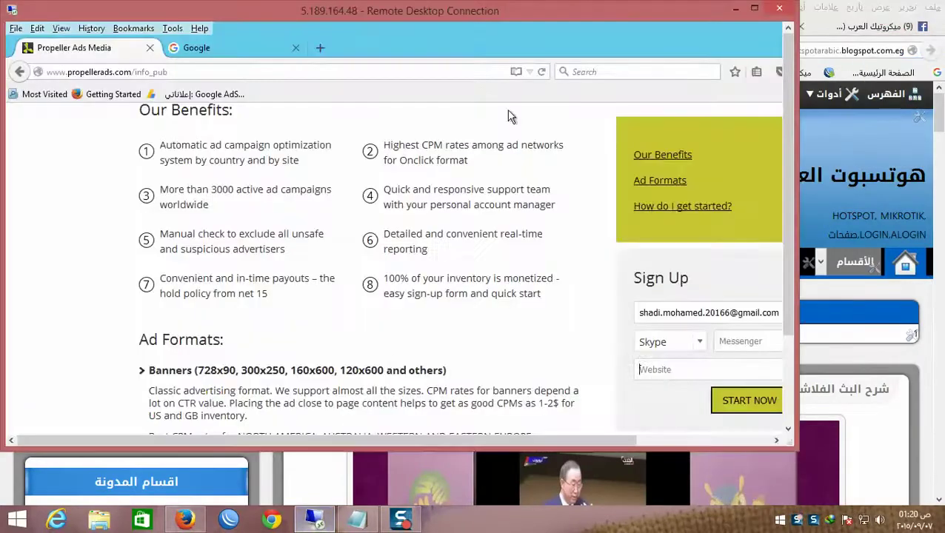
left_click(754, 8)
Paste the blog address as the website and submit the short sign-up form
right_click(647, 350)
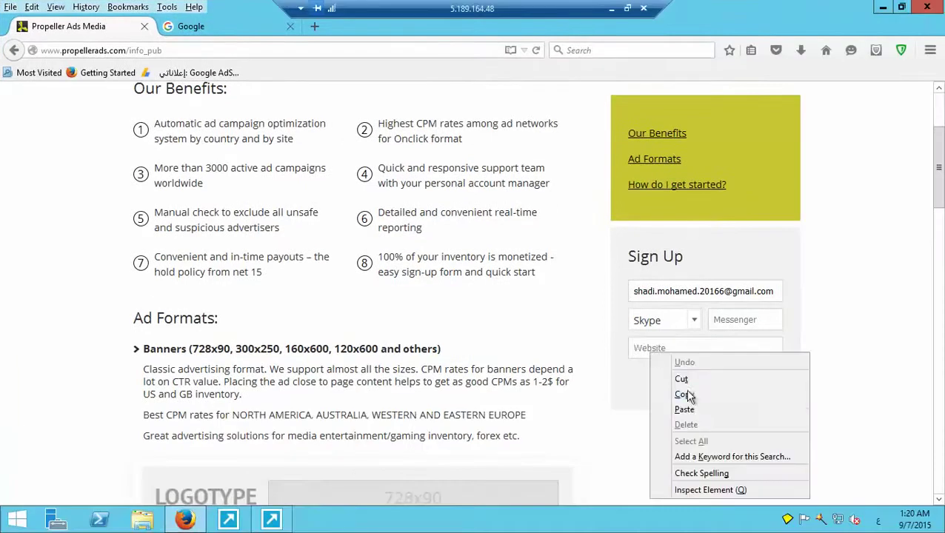
left_click(685, 408)
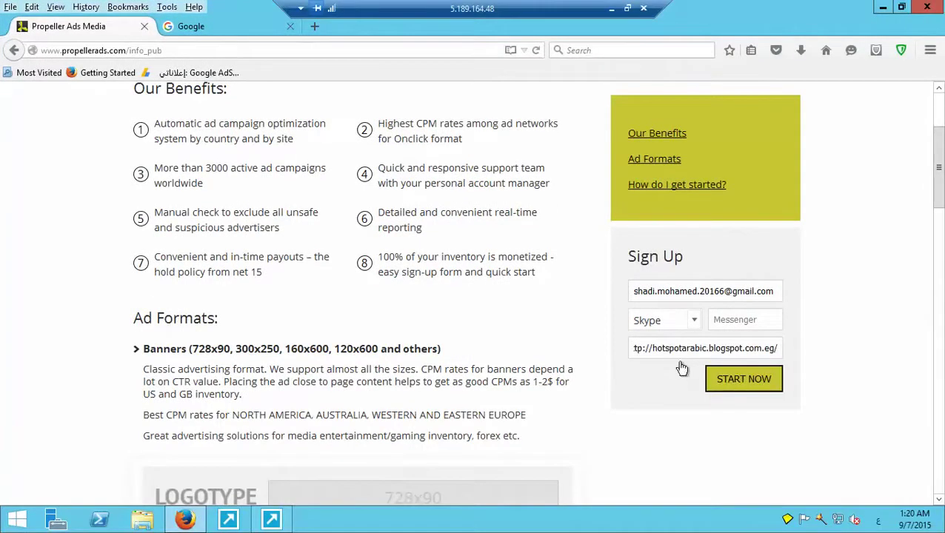
left_click(744, 380)
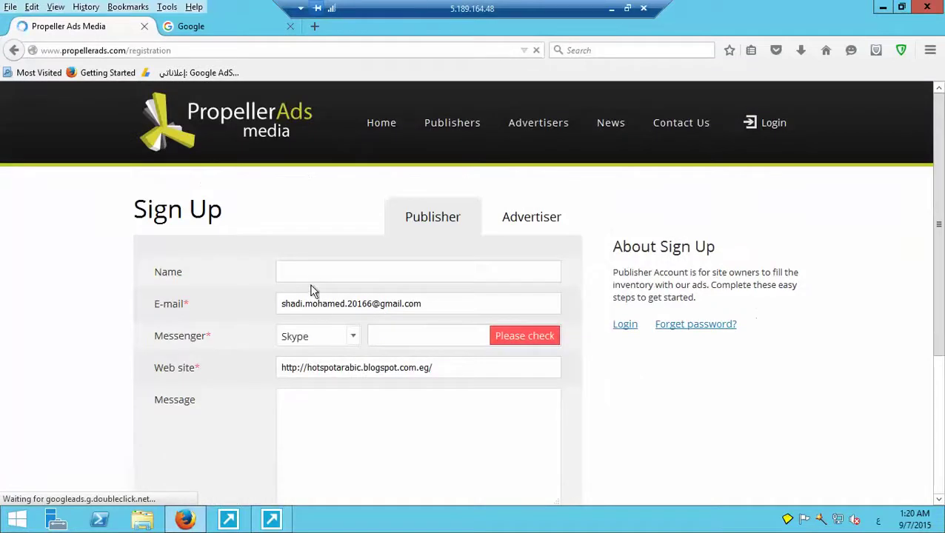
Enter the publisher's full name in English and fill in the Skype ID
left_click(311, 275)
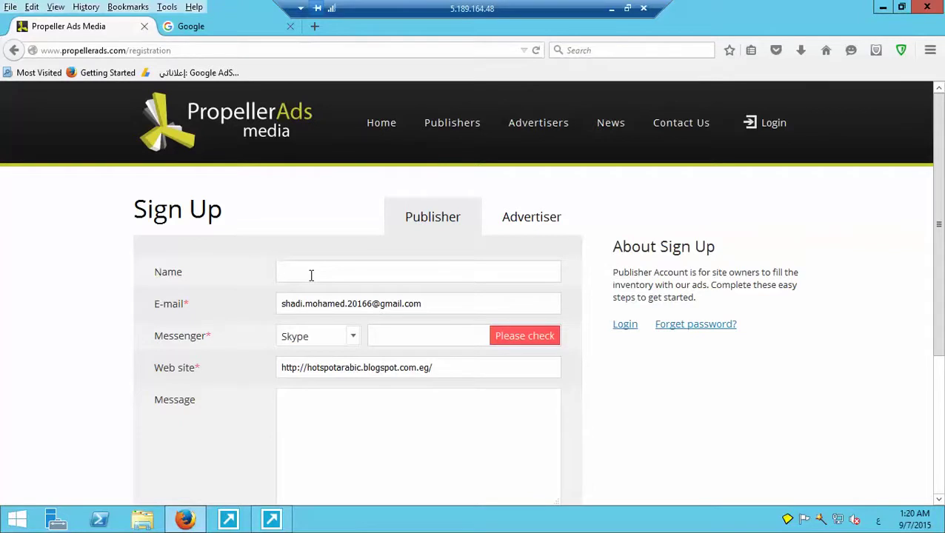
type("يه")
key("BackSpace")
key("BackSpace")
key("BackSpace")
key("BackSpace")
key("BackSpace")
key("alt+shift")
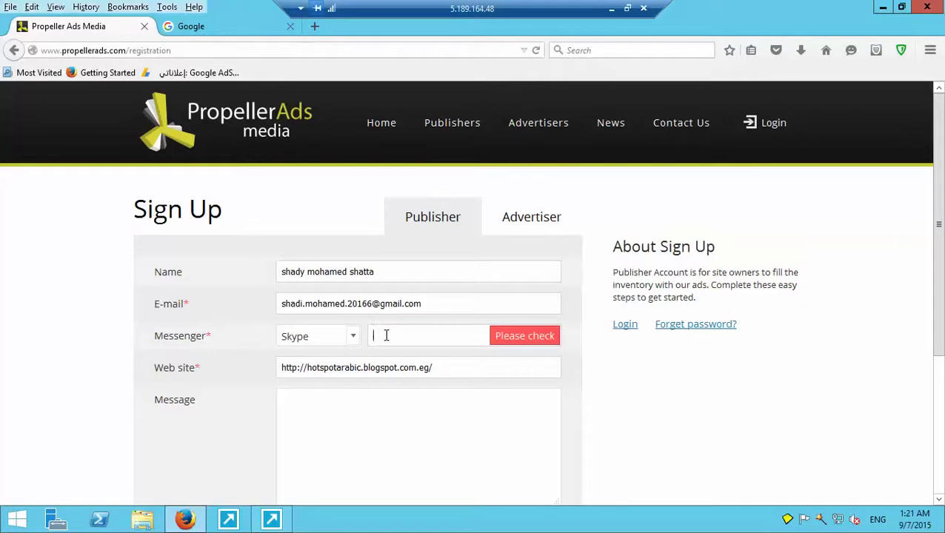
type("mr_shadysoft")
scroll(342, 403, "down", 2)
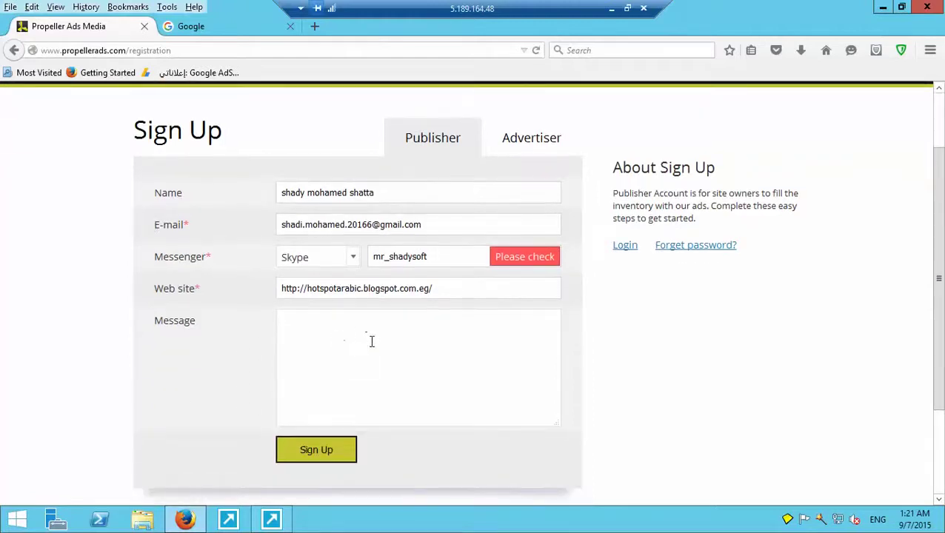
Write the message 'i want to be publisher' and submit the registration
left_click(397, 337)
type("e pub")
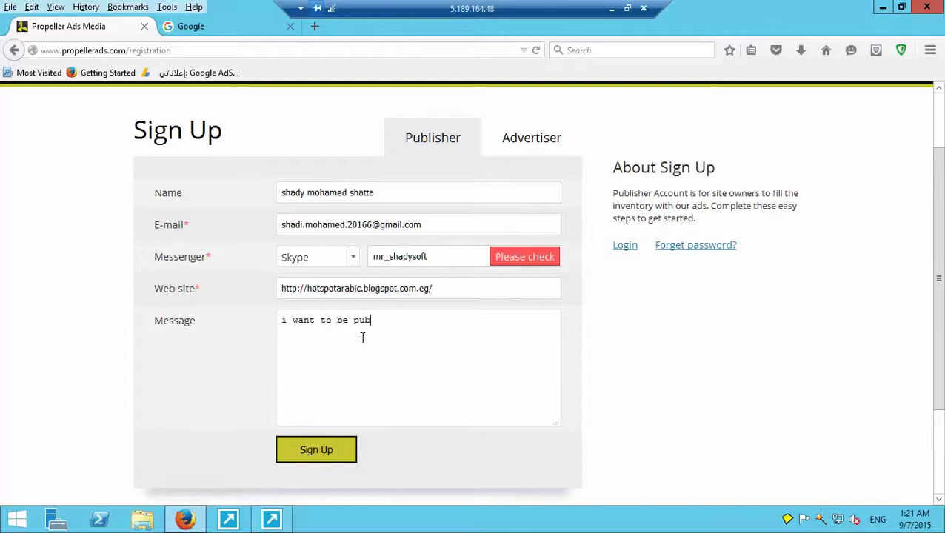
type("lisher")
left_click(317, 450)
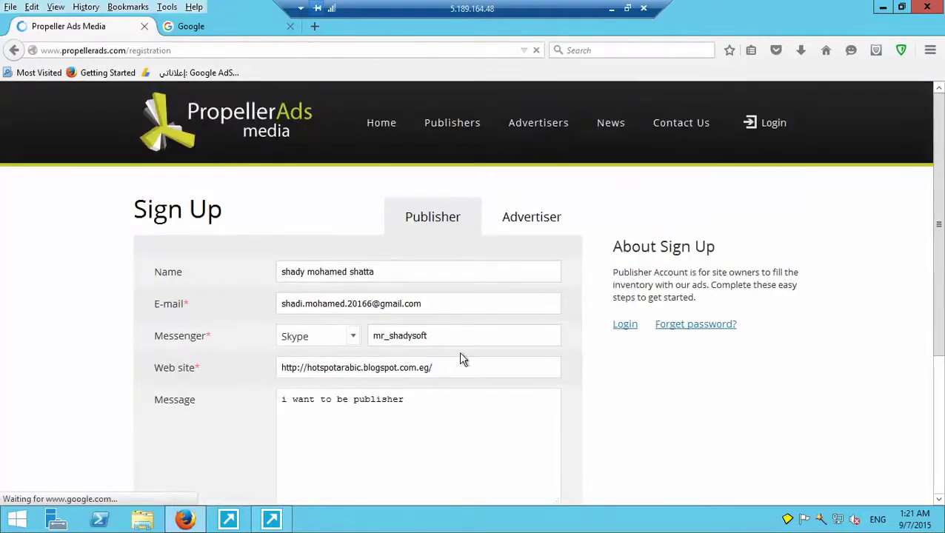
scroll(458, 352, "down", 5)
scroll(460, 358, "up", 5)
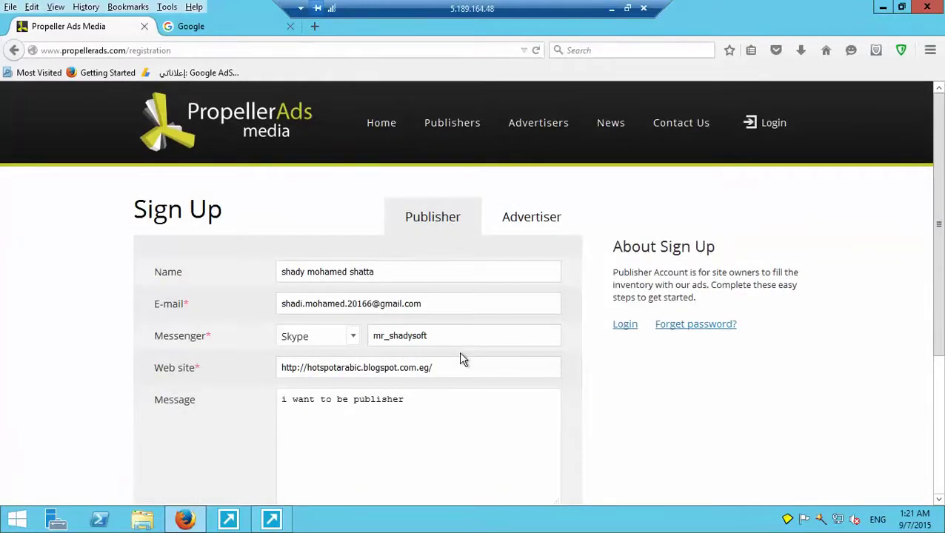
left_click(627, 7)
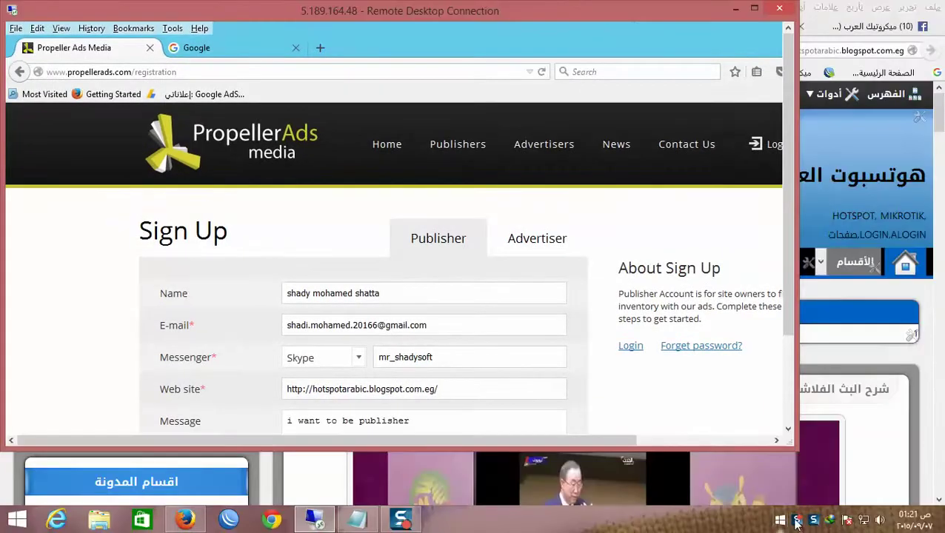
Read the SIGN UP PENDING notice in full screen, then go to the Google tab
left_click(778, 522)
left_click(754, 10)
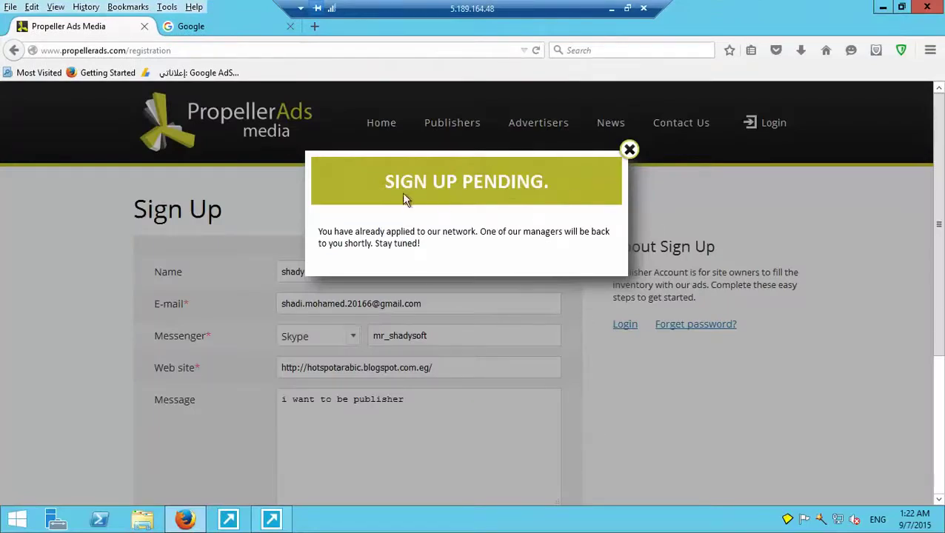
left_click_drag(420, 244, 310, 230)
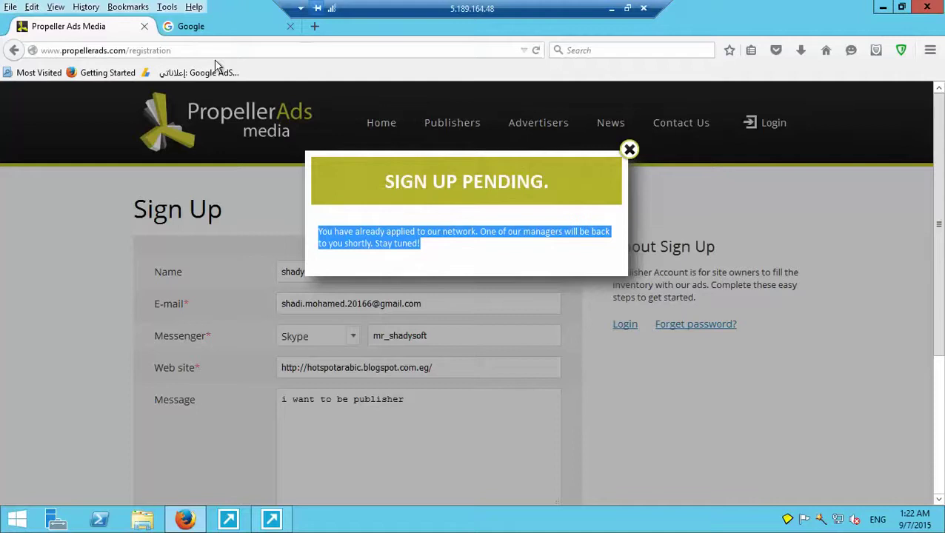
left_click(225, 26)
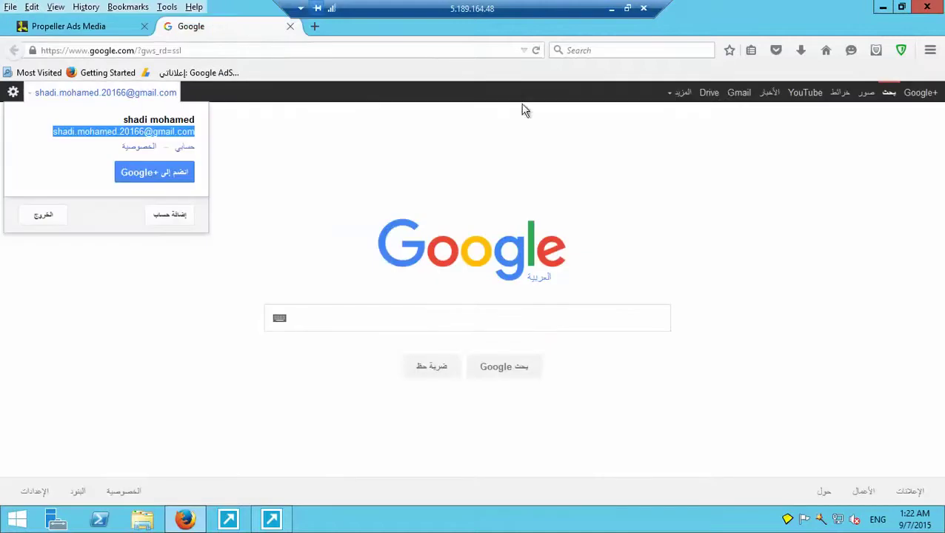
Follow the activation link in Gmail's PropellerAds Confirmation Letter to the Agreement page
left_click(738, 95)
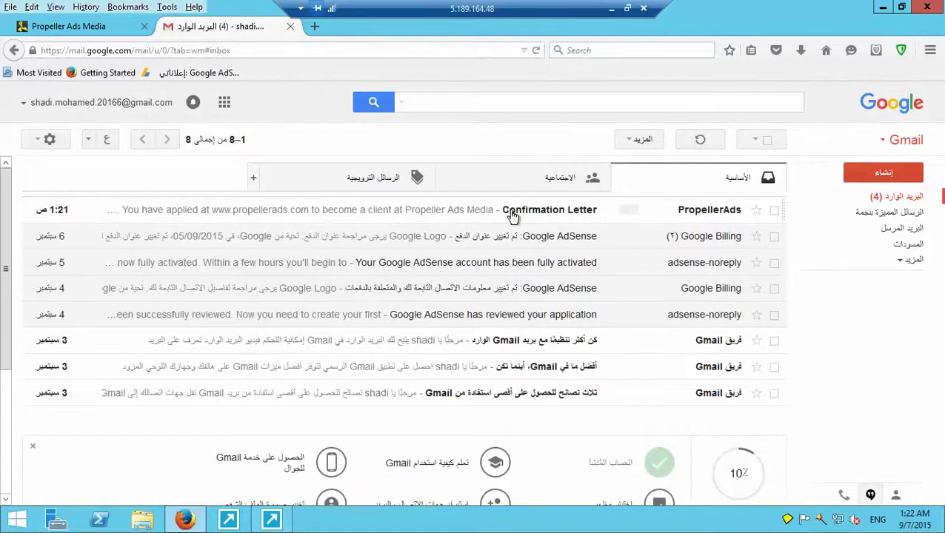
left_click(514, 214)
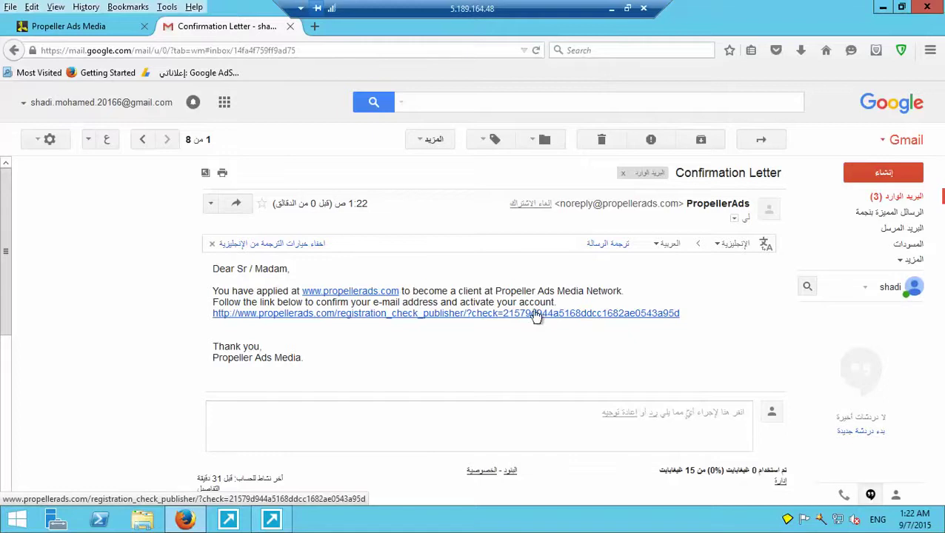
left_click(465, 319)
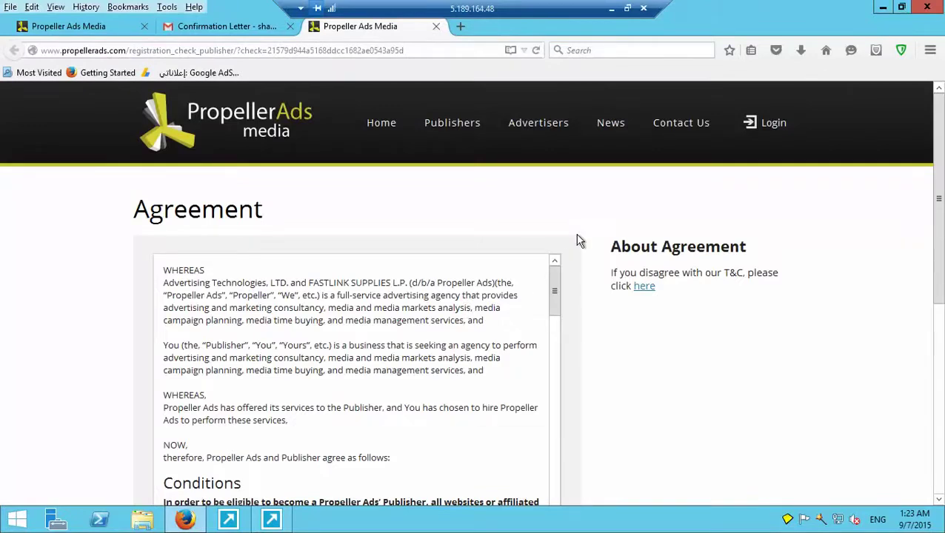
Agree to the PropellerAds Terms & Conditions at the bottom of the Agreement page
scroll(907, 392, "down", 3)
scroll(907, 392, "down", 2)
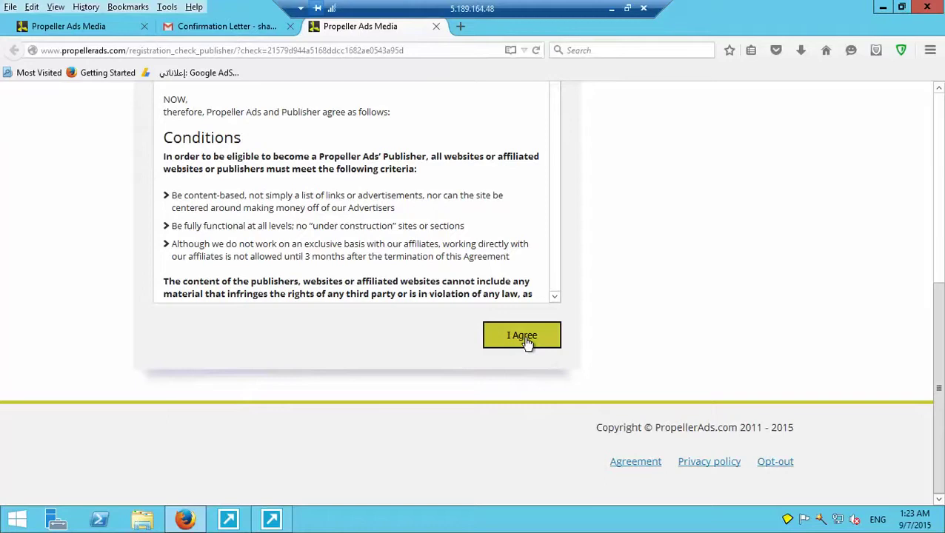
left_click(522, 337)
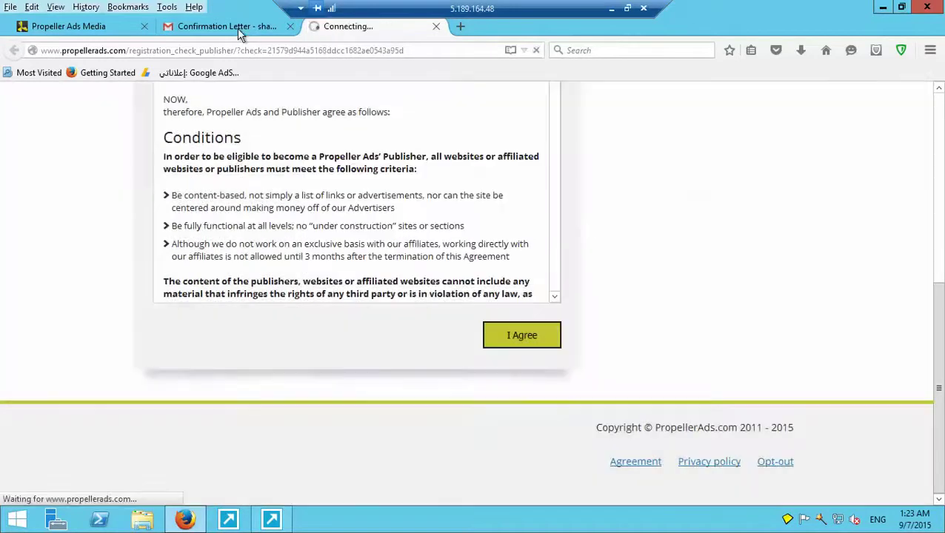
left_click(237, 28)
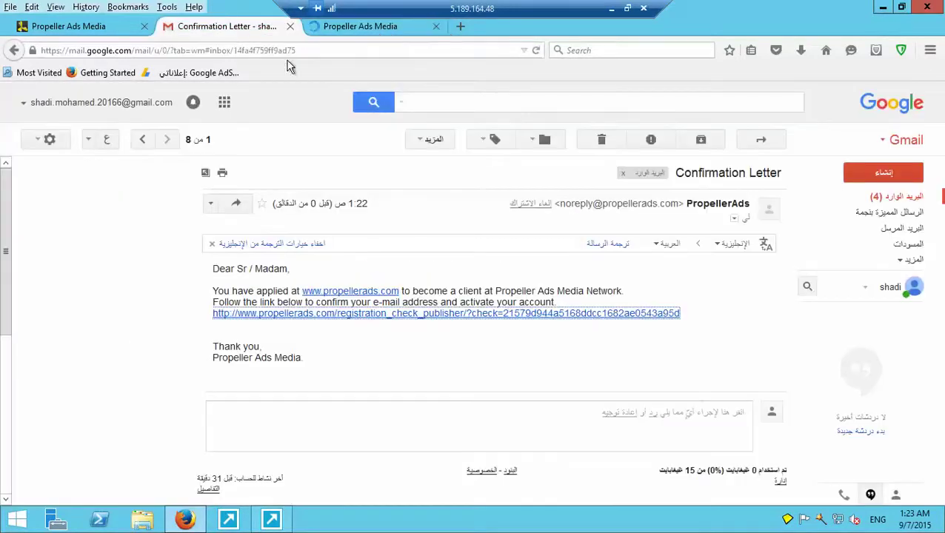
Open the Welcome to PropellerAds! email and its PropellerAds login page link
left_click(895, 196)
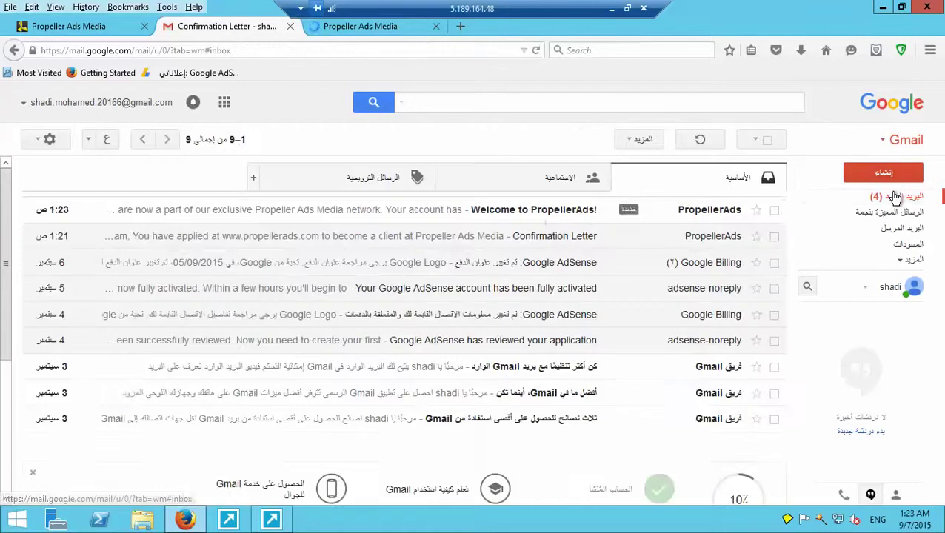
left_click(538, 215)
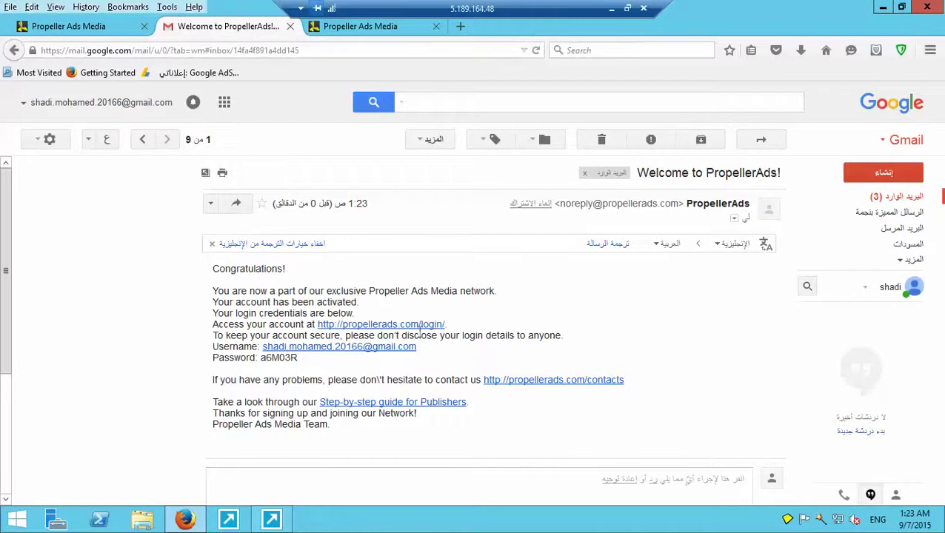
left_click(428, 328)
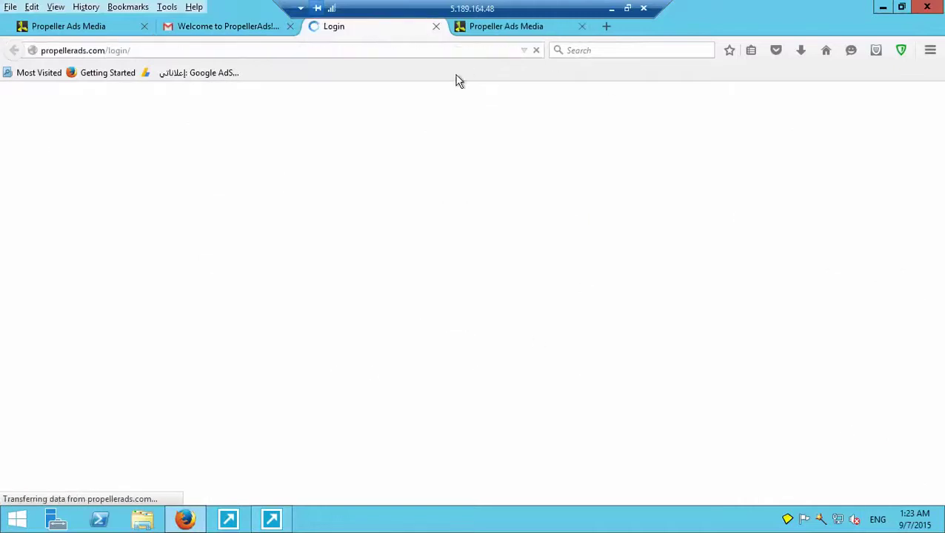
left_click(627, 8)
left_click(755, 8)
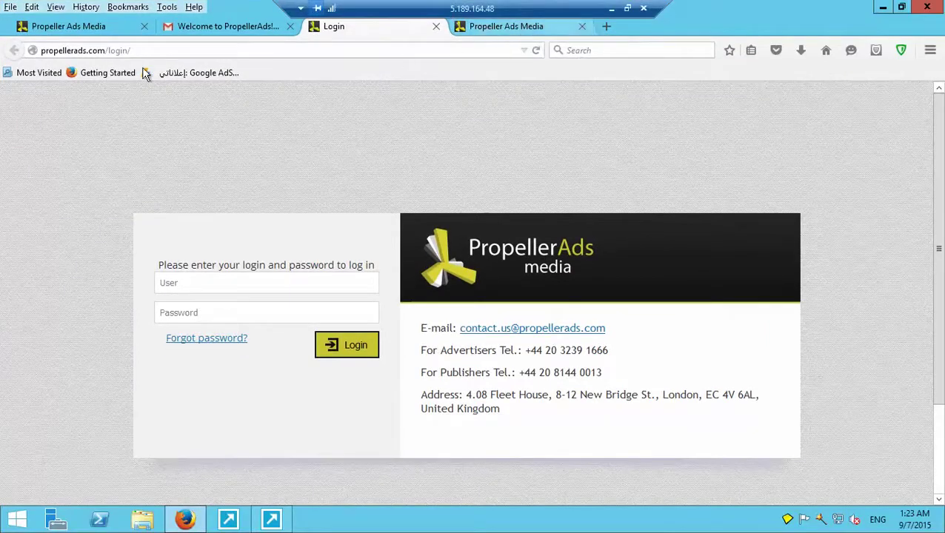
left_click(216, 25)
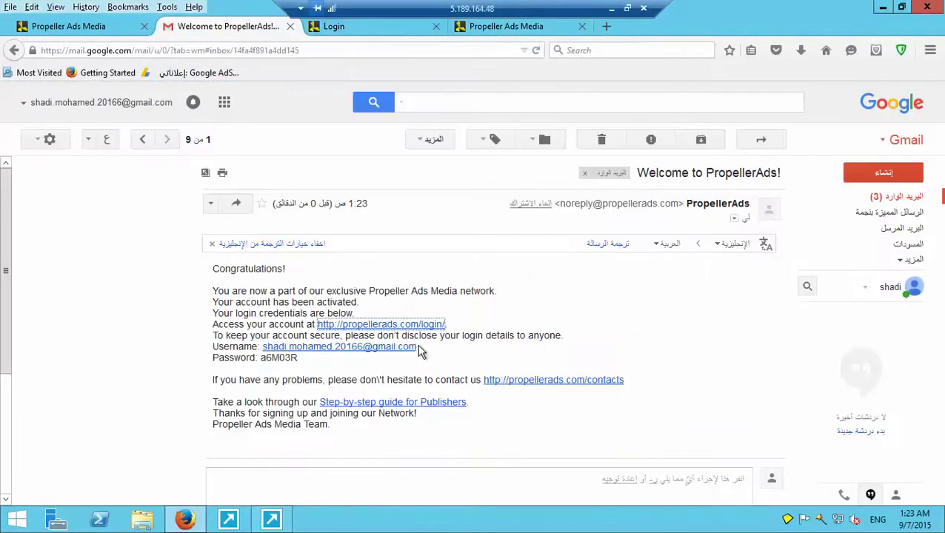
Copy the username from the welcome email into the login form's User field
left_click_drag(419, 348, 265, 352)
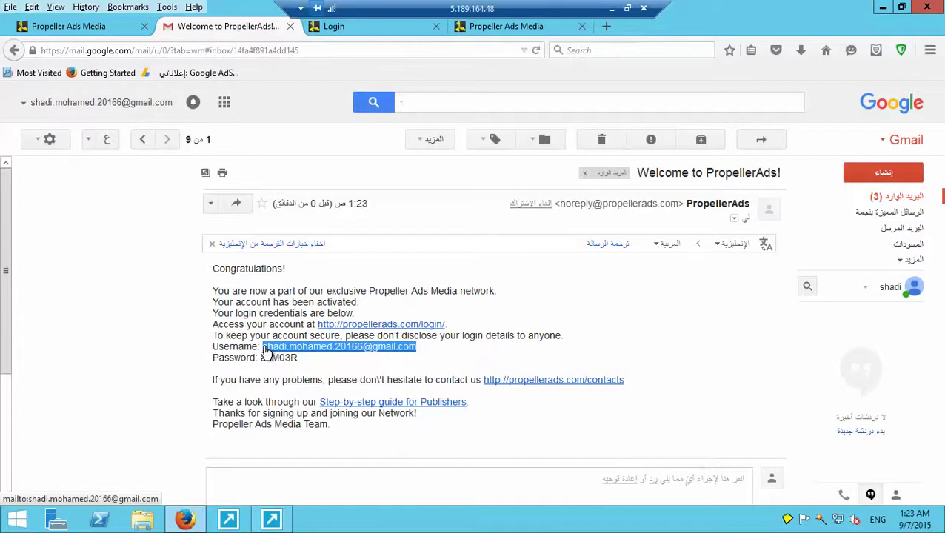
right_click(266, 352)
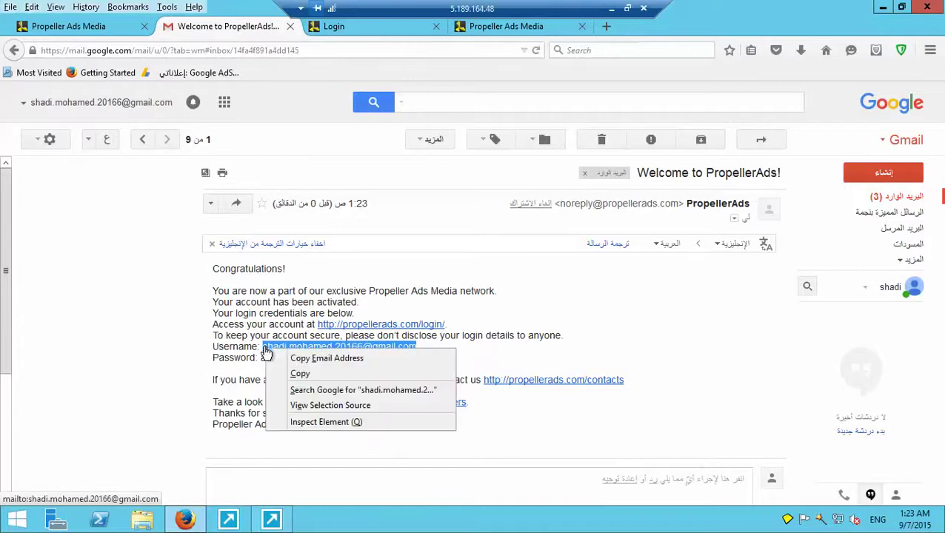
left_click(300, 375)
left_click(412, 29)
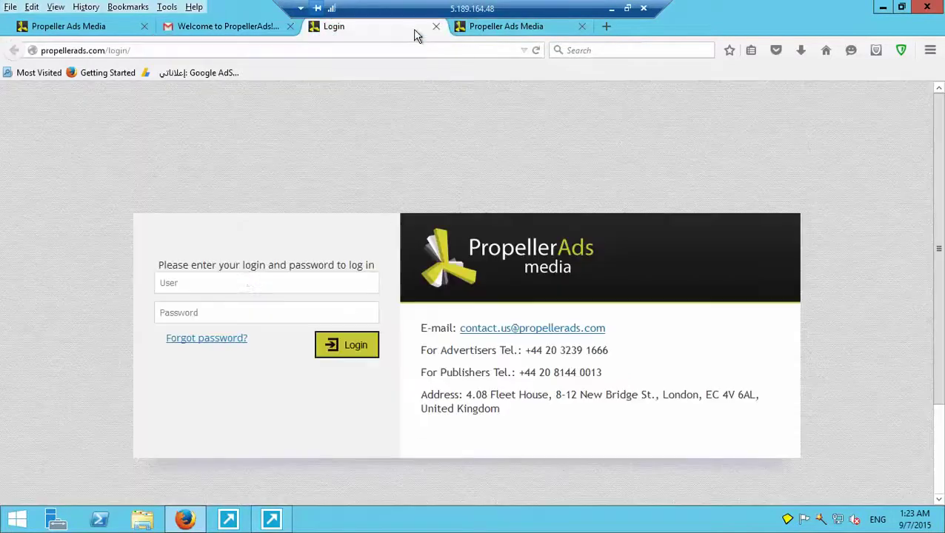
right_click(245, 284)
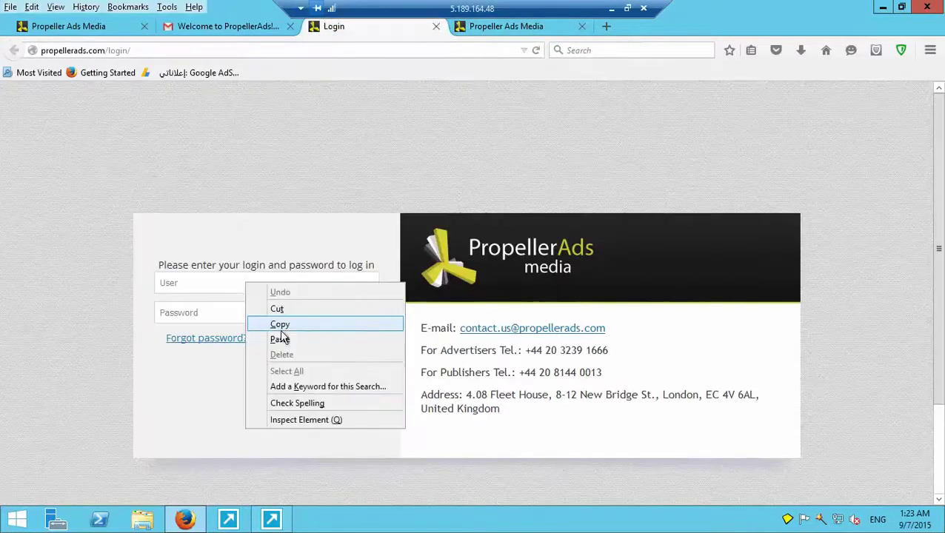
left_click(288, 341)
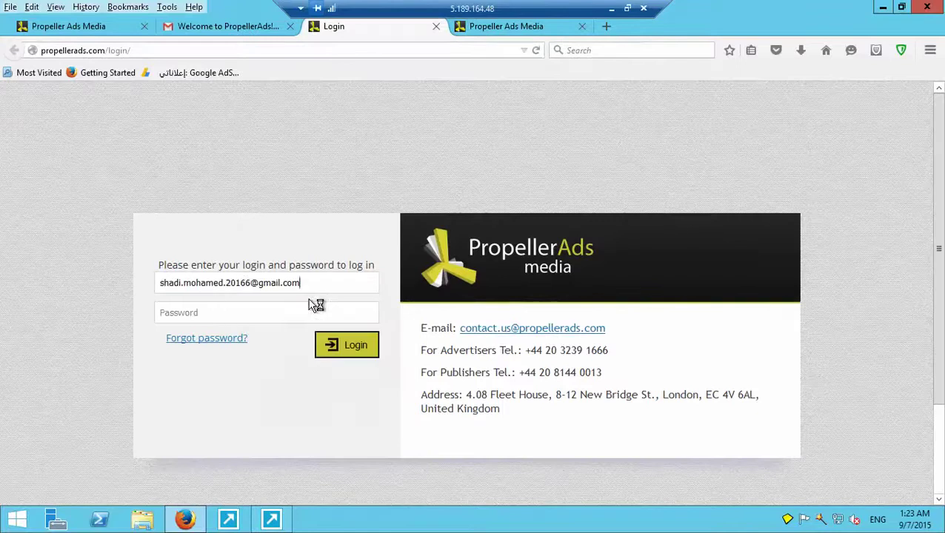
Copy the password from the welcome email into the Password field
left_click(257, 27)
left_click_drag(299, 361, 269, 358)
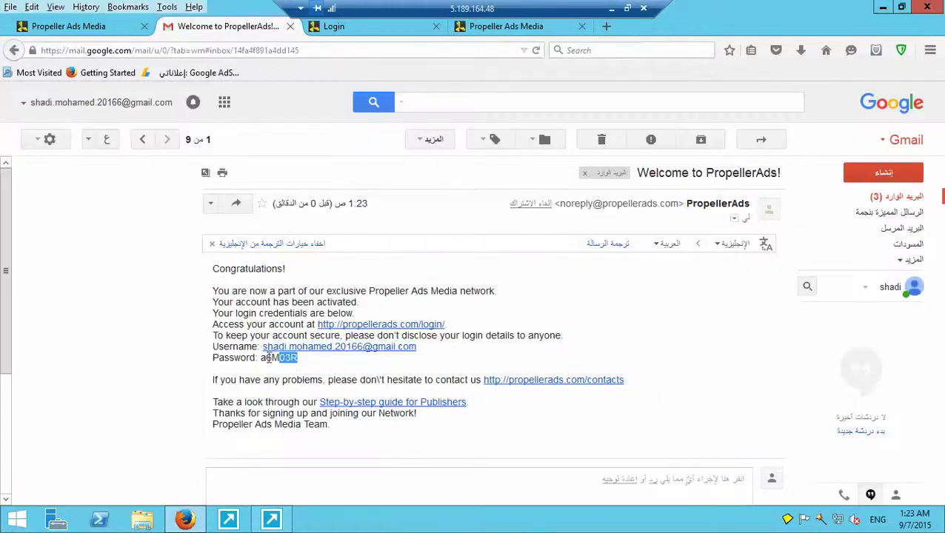
right_click(262, 360)
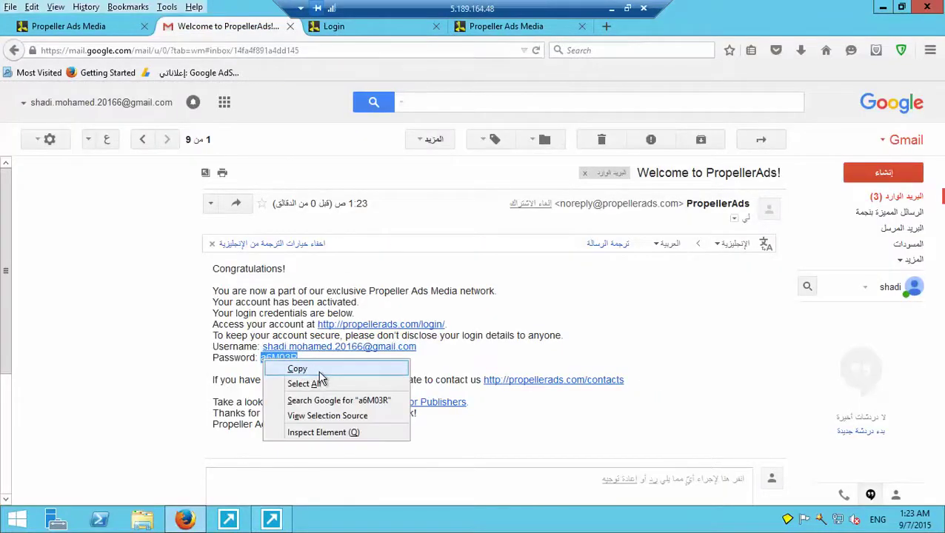
key("c")
left_click(372, 26)
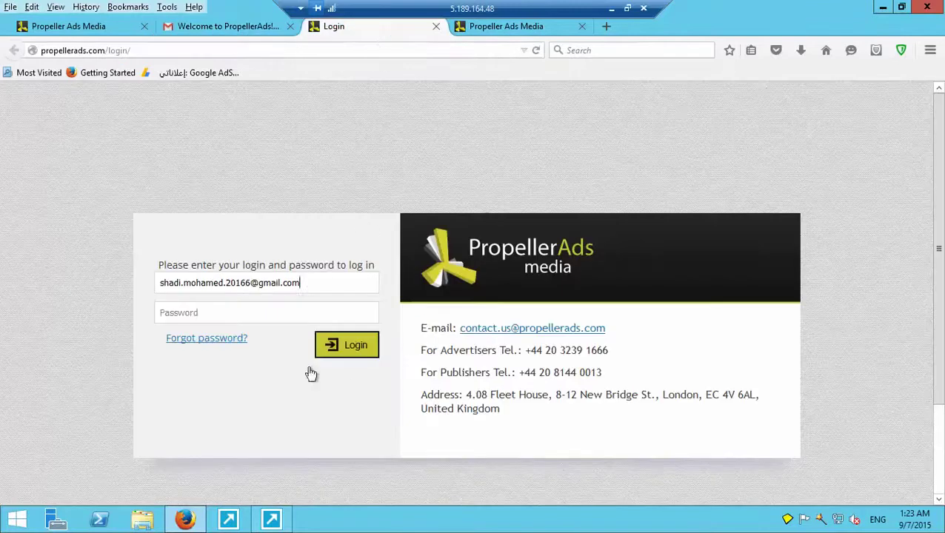
right_click(249, 314)
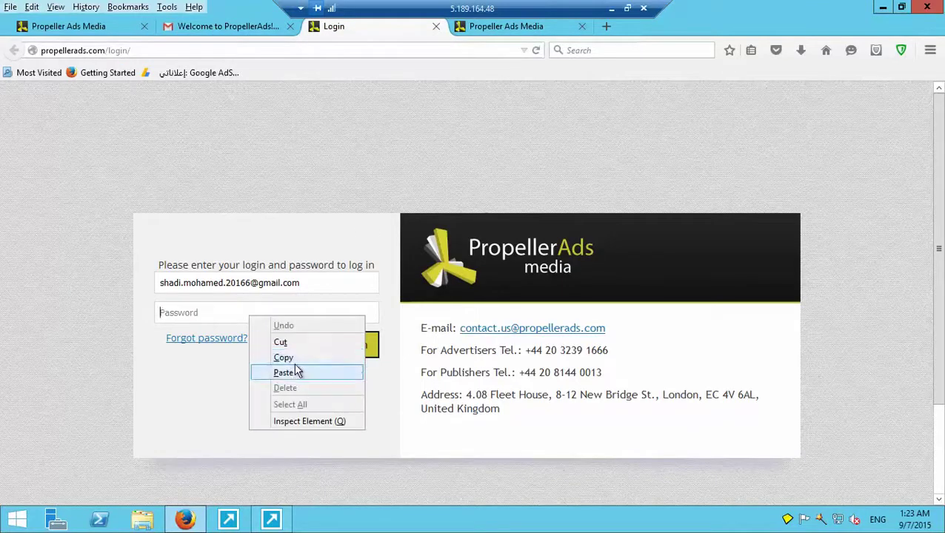
left_click(296, 368)
Log in to PropellerAds, save the login in the browser, and view the Sites list
left_click(346, 345)
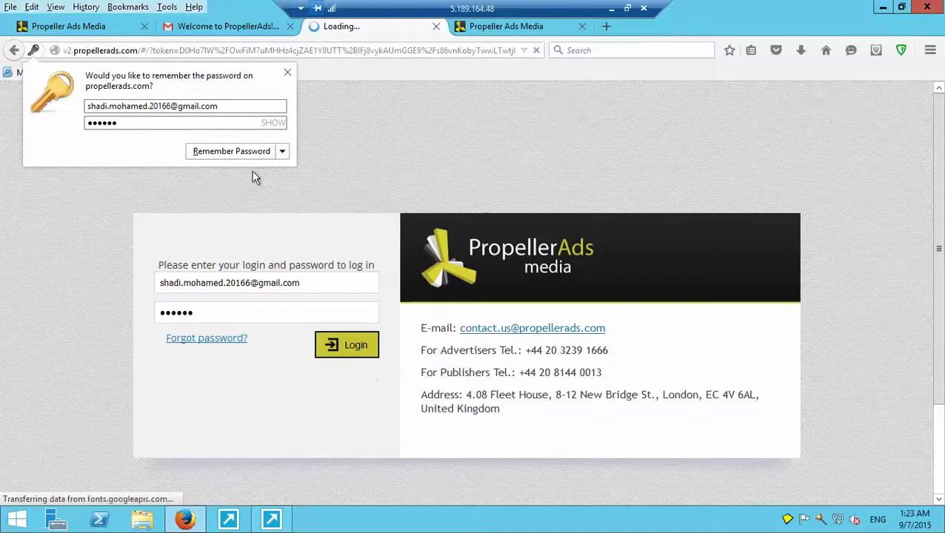
left_click(231, 151)
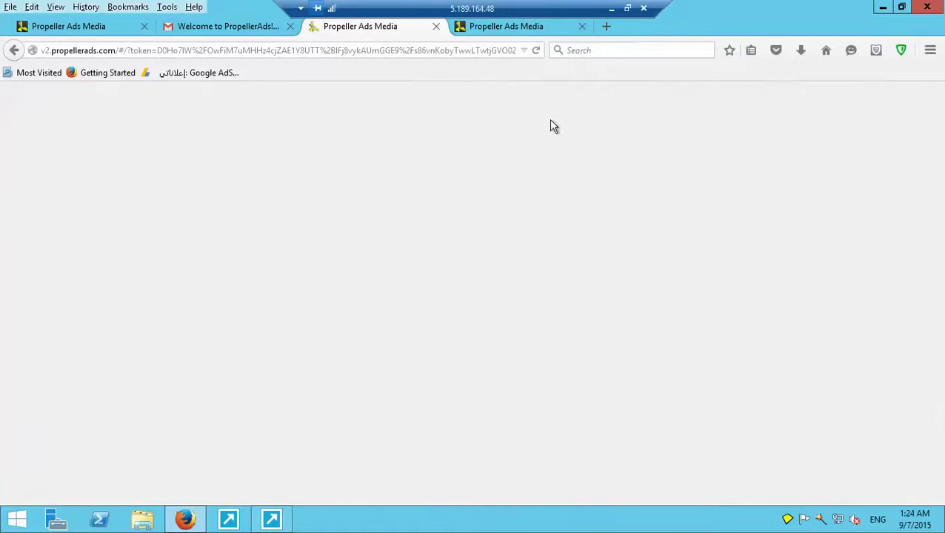
left_click(583, 27)
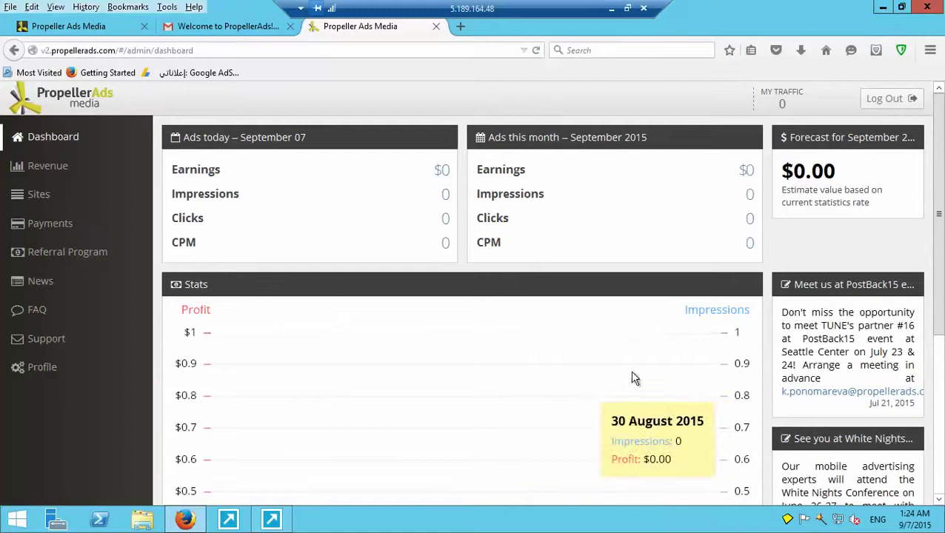
left_click(35, 199)
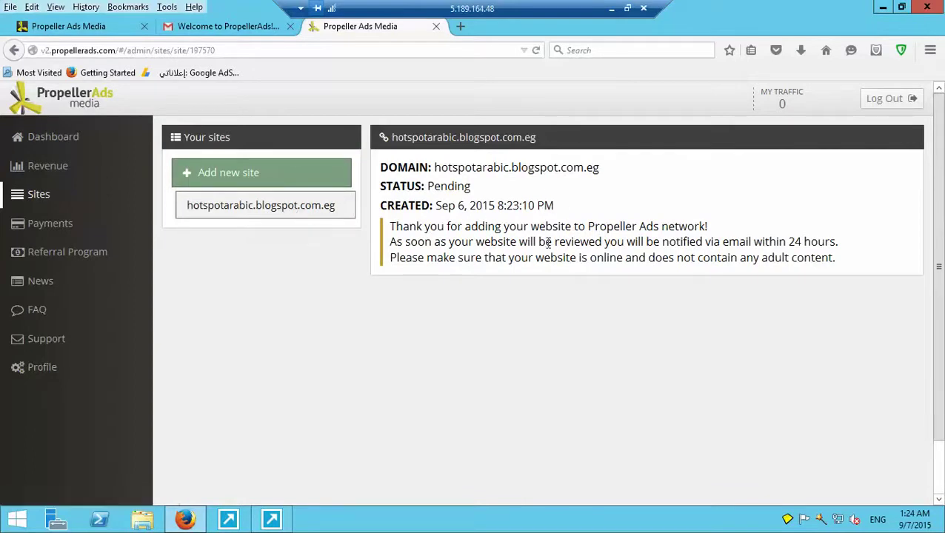
Read the Pending status notes for hotspotarabic.blogspot.com.eg, check the Gmail inbox, then minimise the remote session
left_click_drag(472, 188, 434, 189)
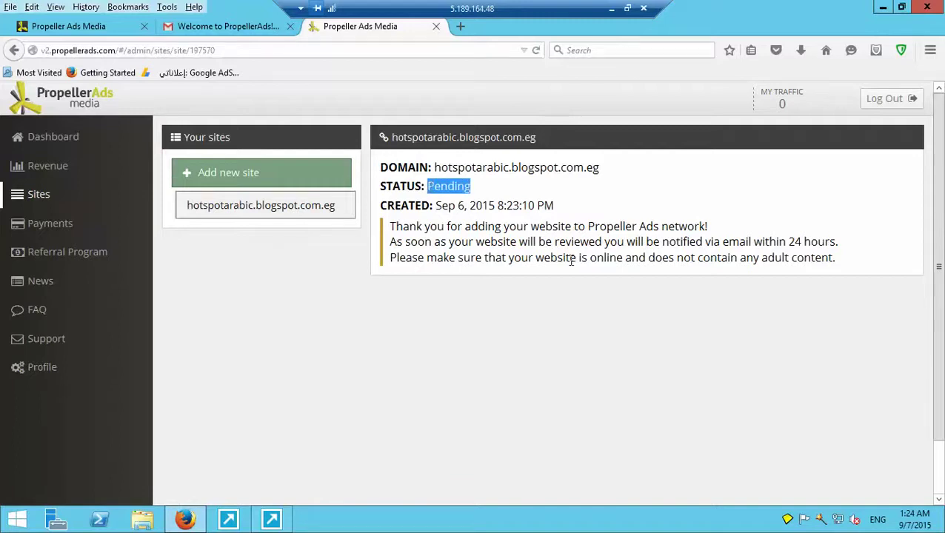
left_click_drag(838, 242, 388, 242)
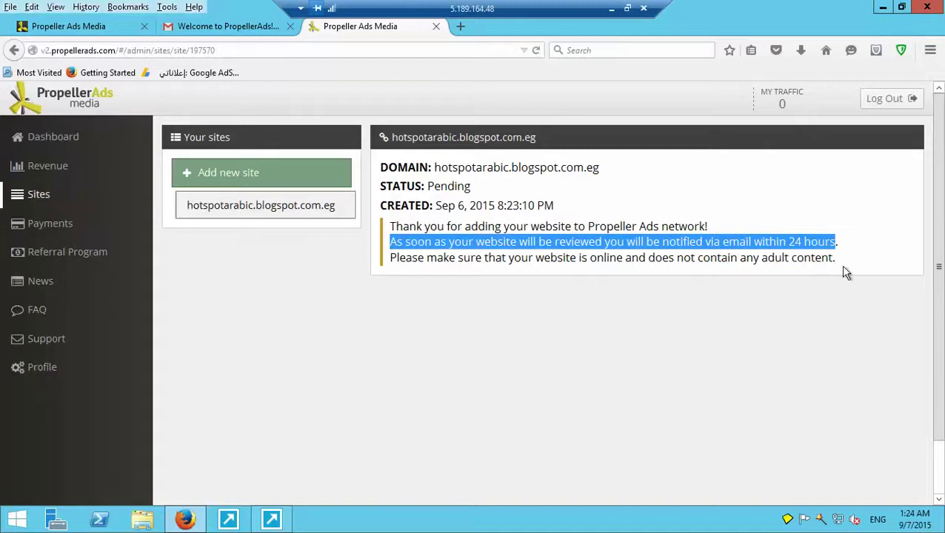
left_click_drag(834, 258, 392, 257)
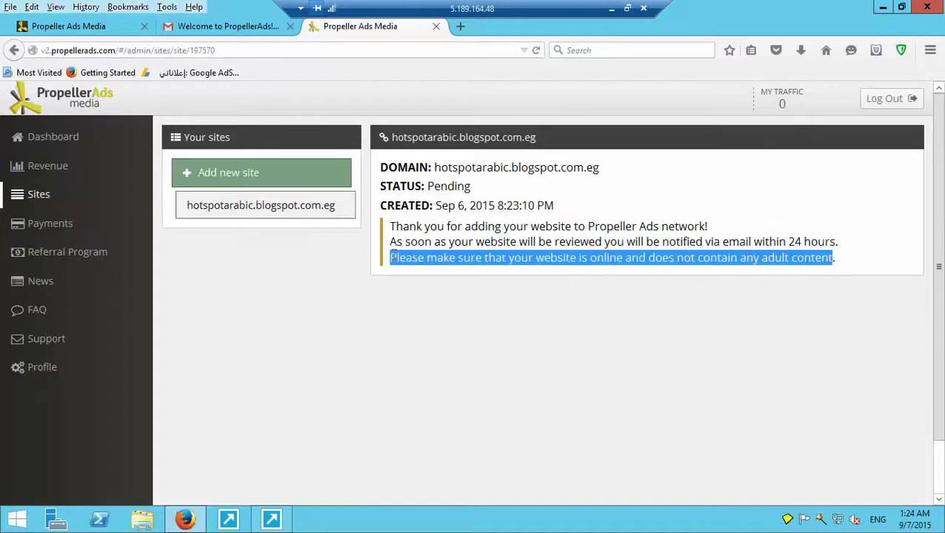
left_click(233, 31)
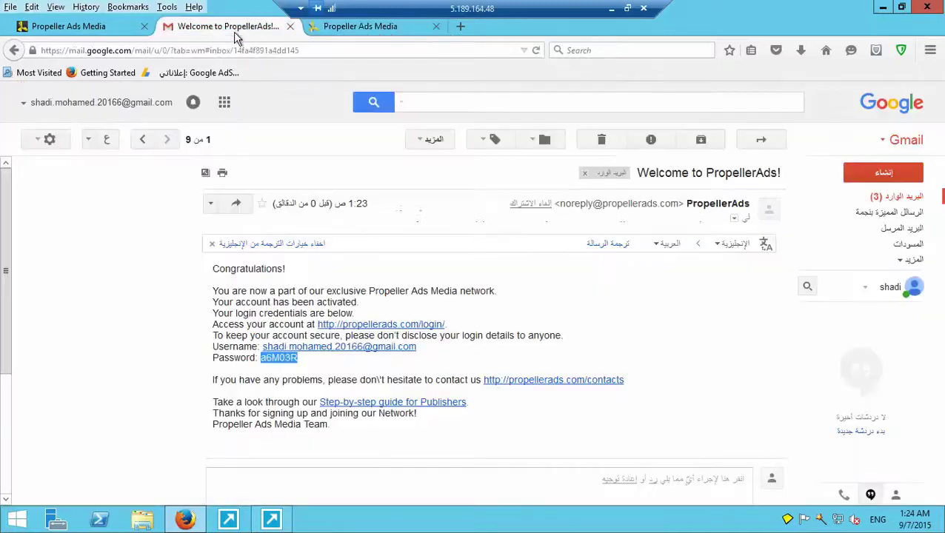
left_click(897, 198)
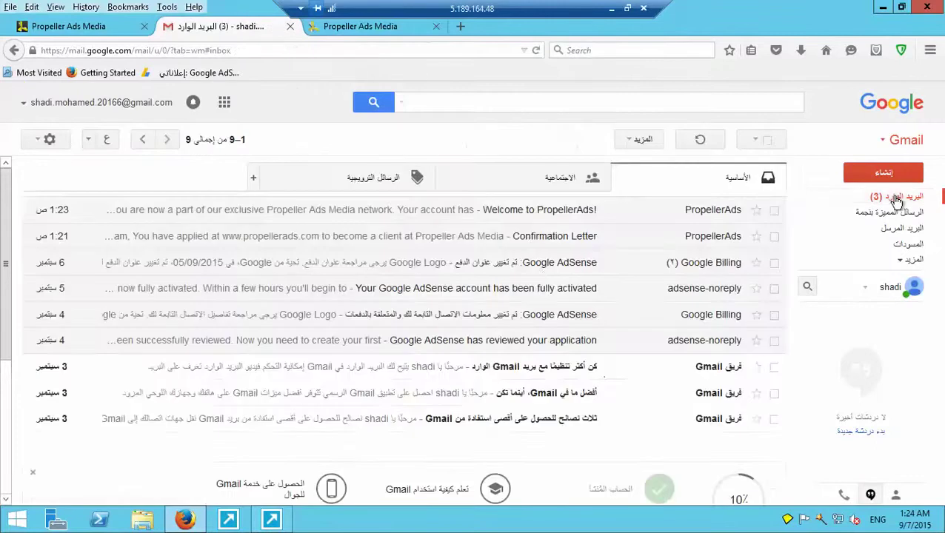
left_click(371, 29)
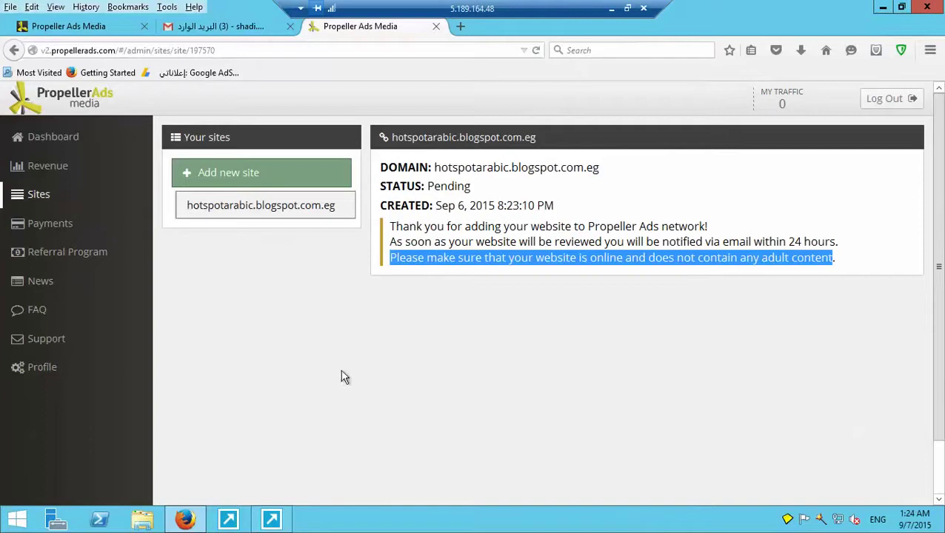
left_click(627, 8)
left_click(735, 8)
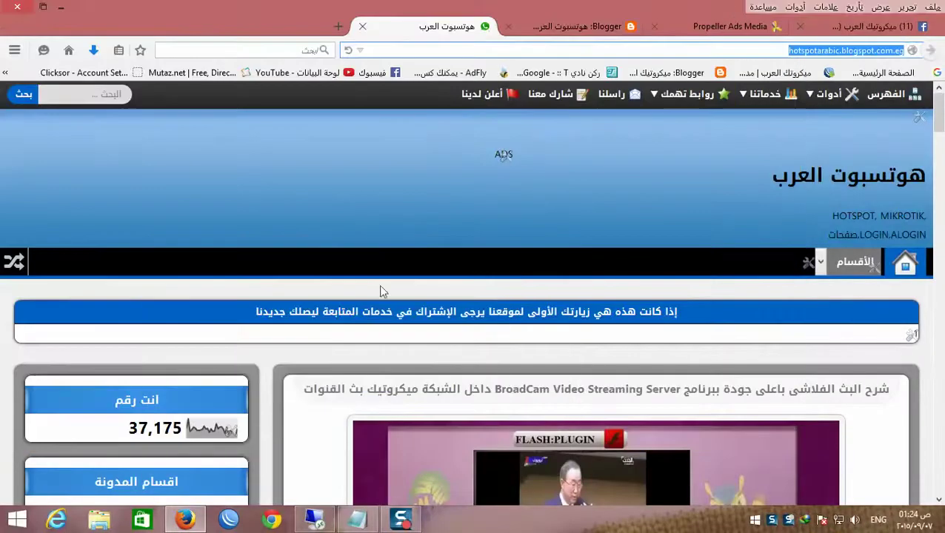
Start adding a new ad channel from the PropellerAds Sites list
left_click(717, 27)
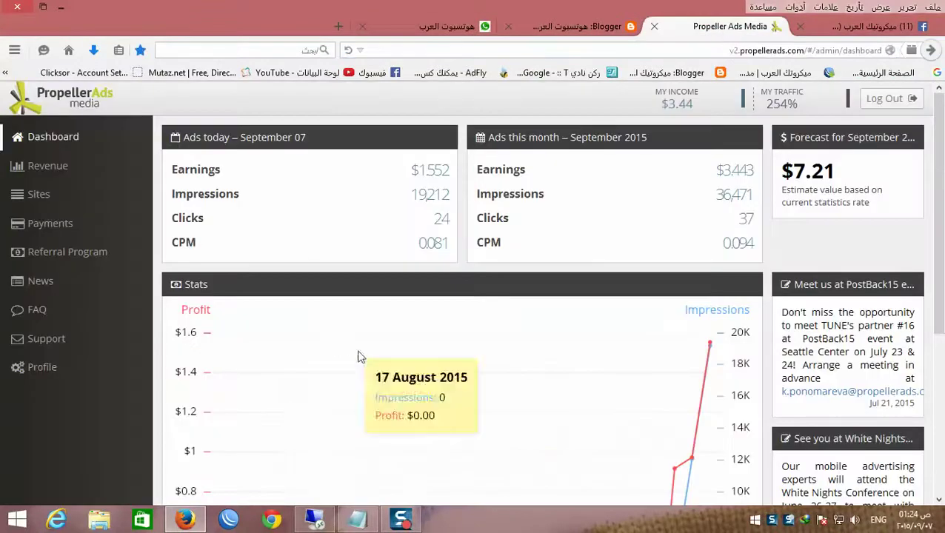
left_click(32, 197)
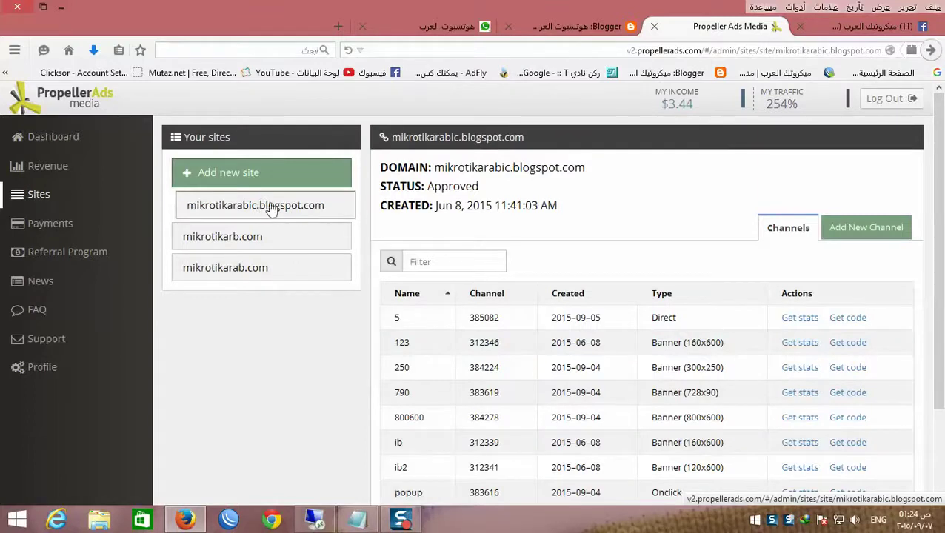
scroll(563, 415, "down", 3)
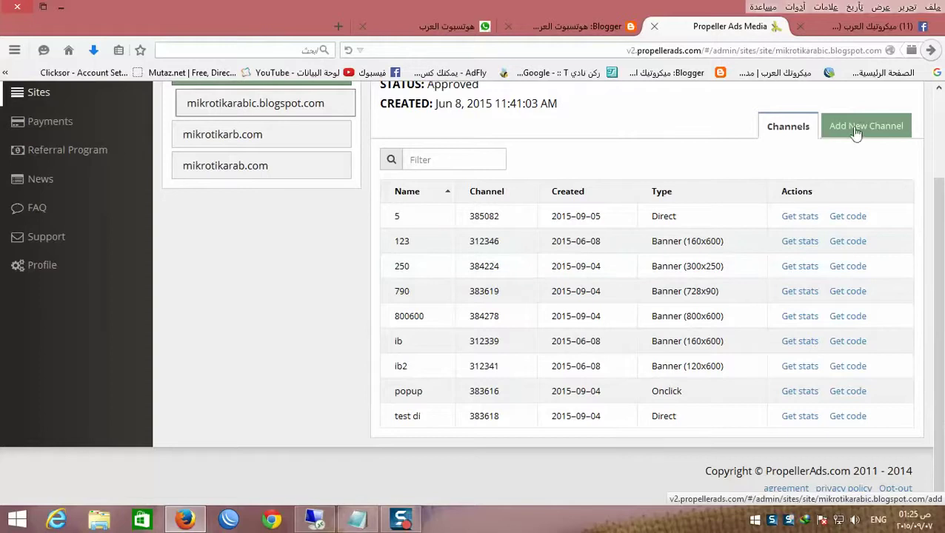
left_click(879, 130)
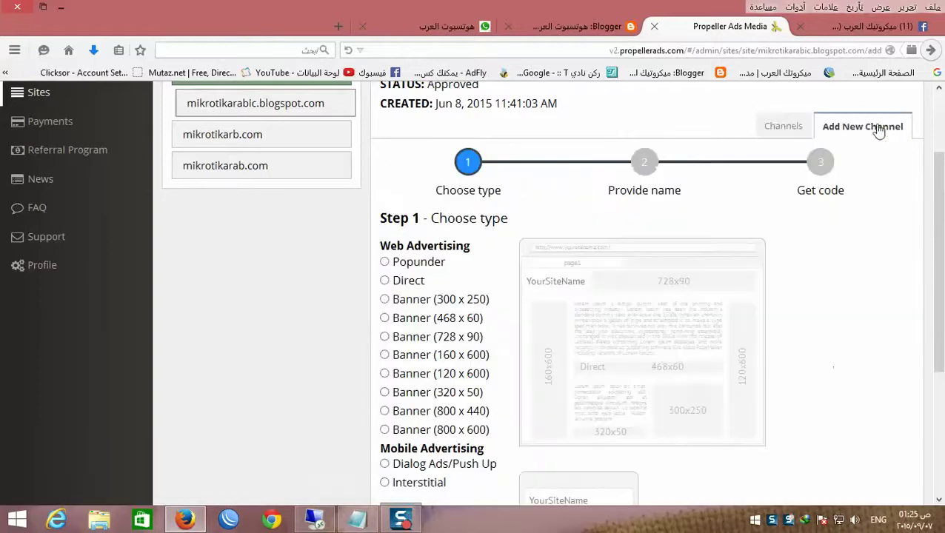
Preview the 728x90, 160x600, 120x600 and 320x50 banners, then choose Popunder and continue
scroll(468, 300, "down", 2)
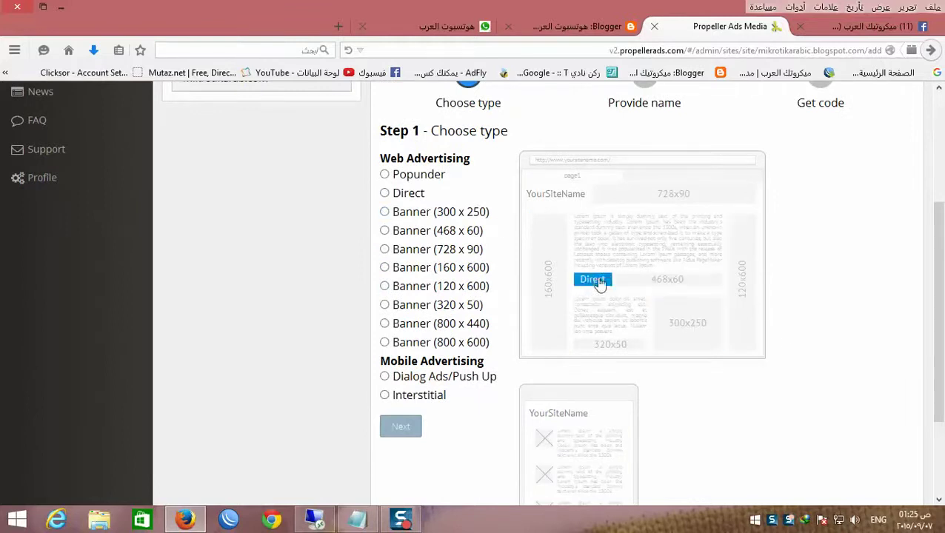
left_click(671, 199)
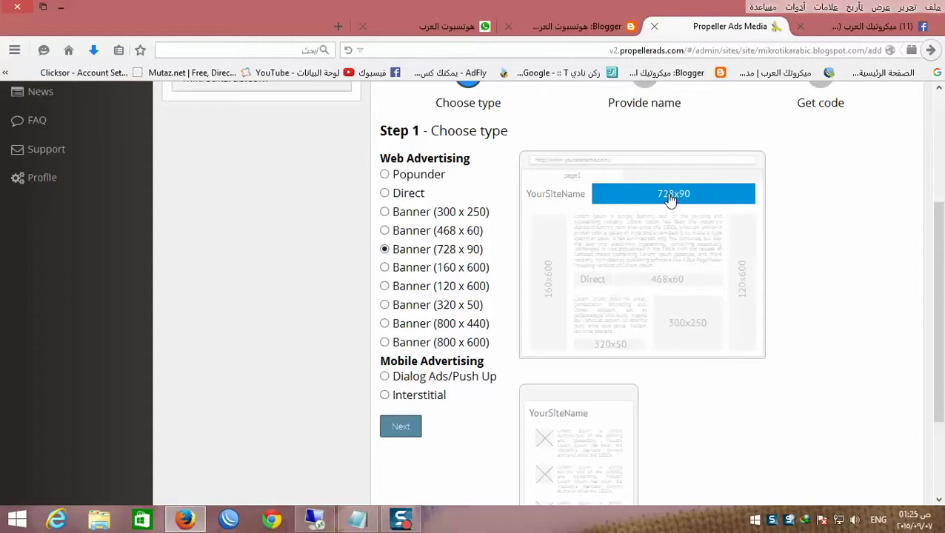
left_click(545, 276)
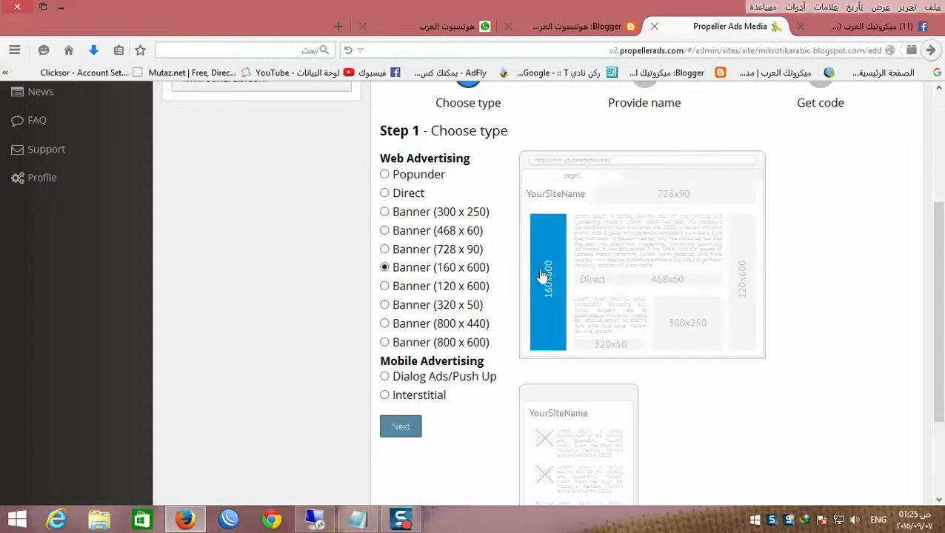
left_click(738, 280)
left_click(607, 345)
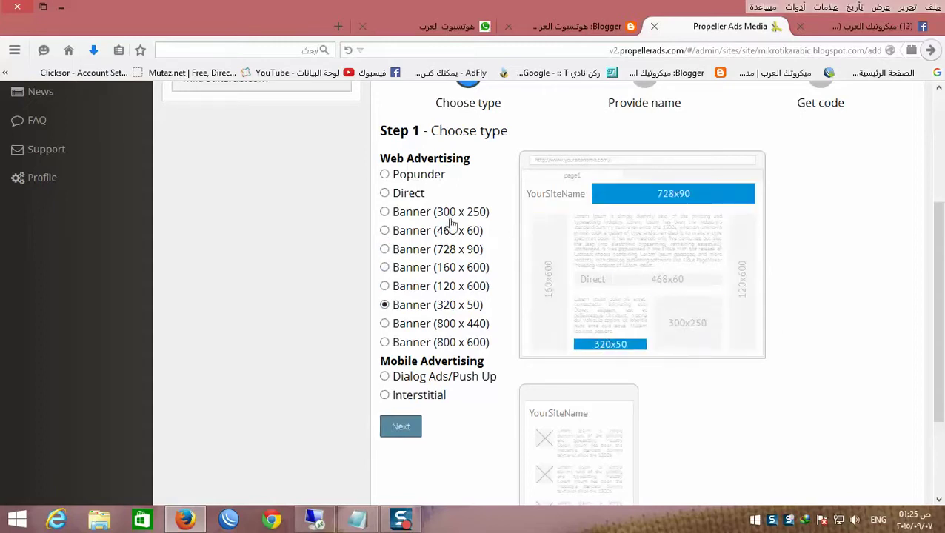
left_click(444, 178)
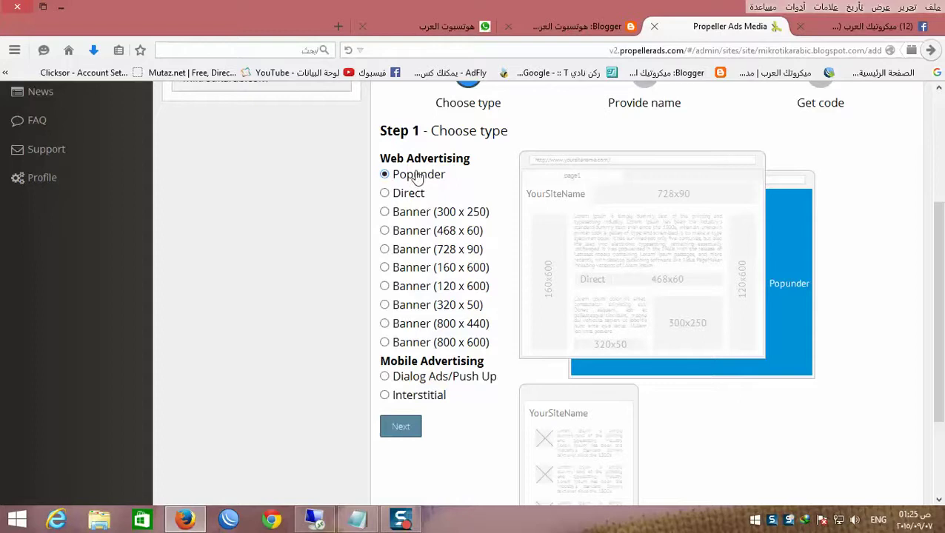
left_click(409, 431)
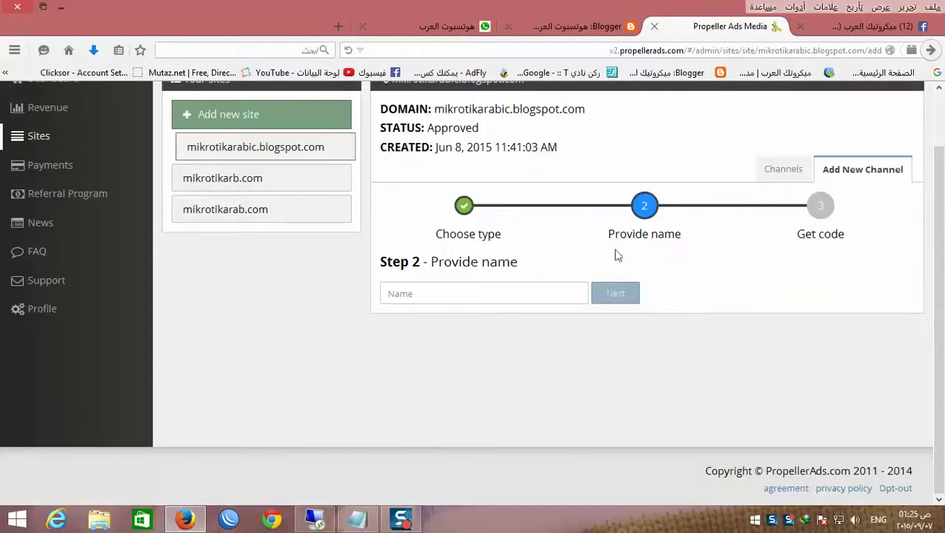
Name the new Popunder channel 'pop' and generate its ad code
left_click(420, 294)
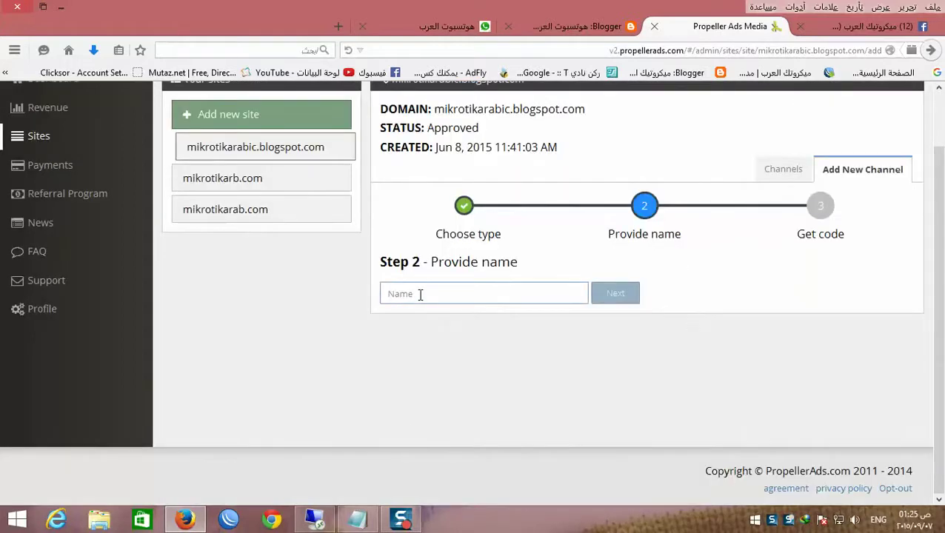
type("pop")
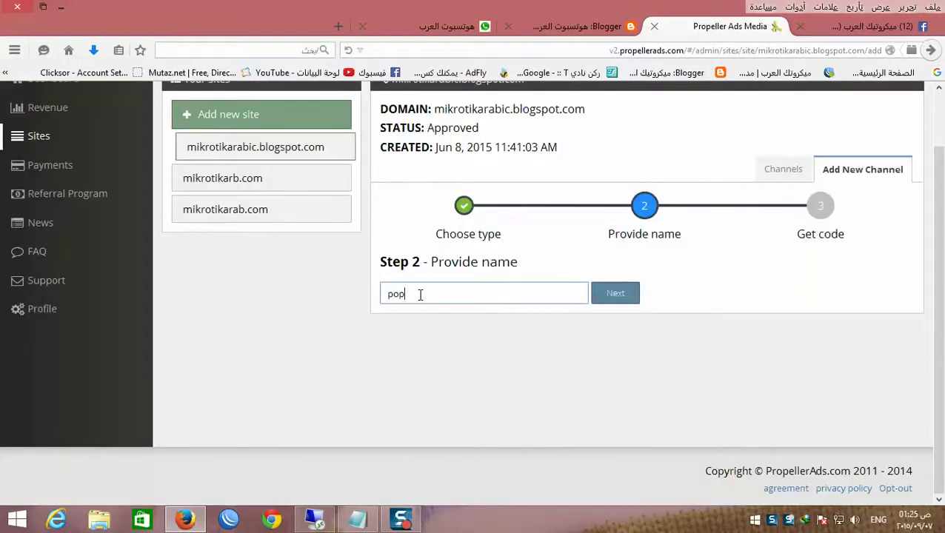
left_click(614, 293)
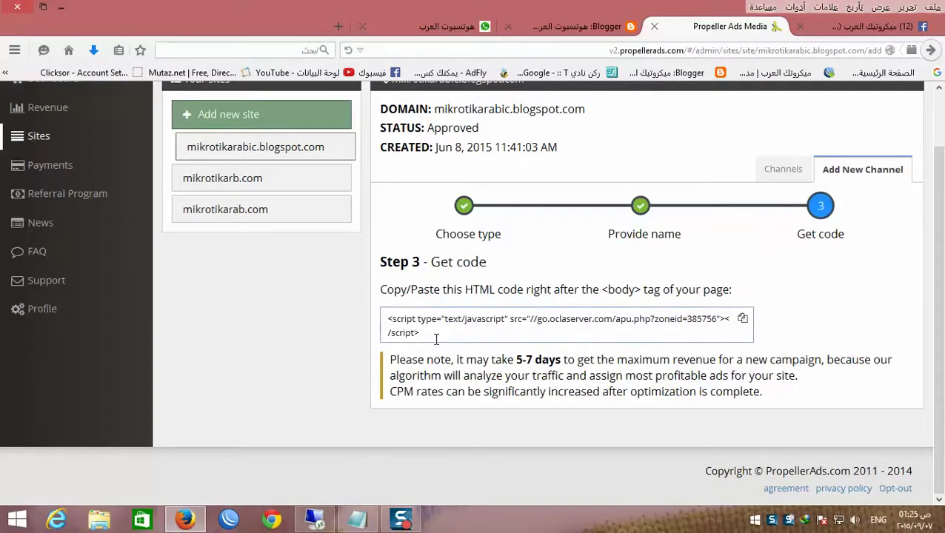
Copy the generated Popunder script code and go to the Blogger dashboard
left_click(437, 340)
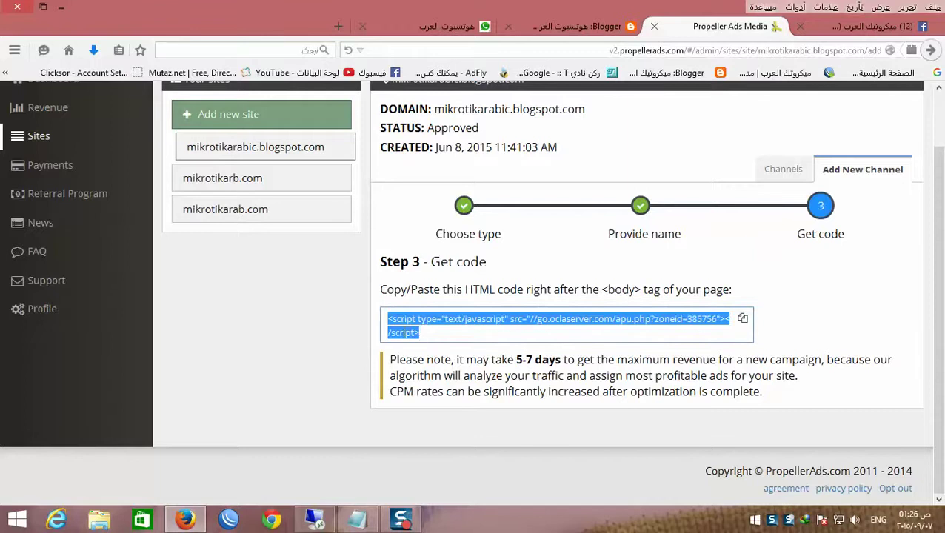
right_click(403, 333)
left_click(553, 379)
left_click(572, 24)
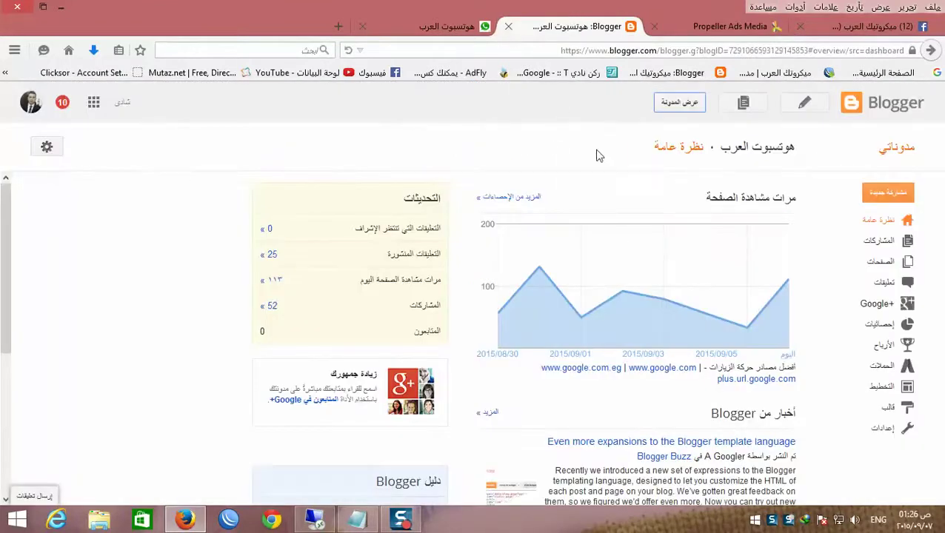
Paste the popunder script after </body> in the template HTML, save the template, and view the blog
left_click(894, 412)
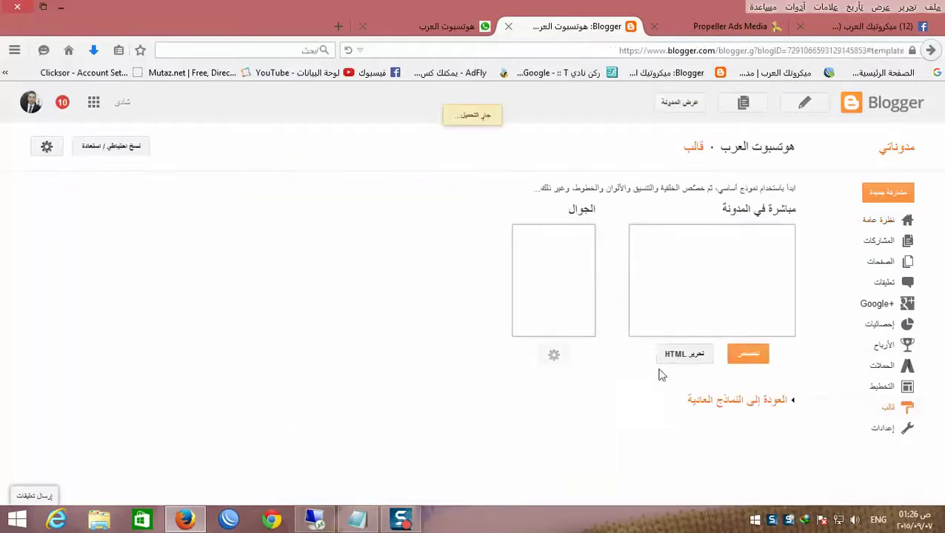
left_click(679, 355)
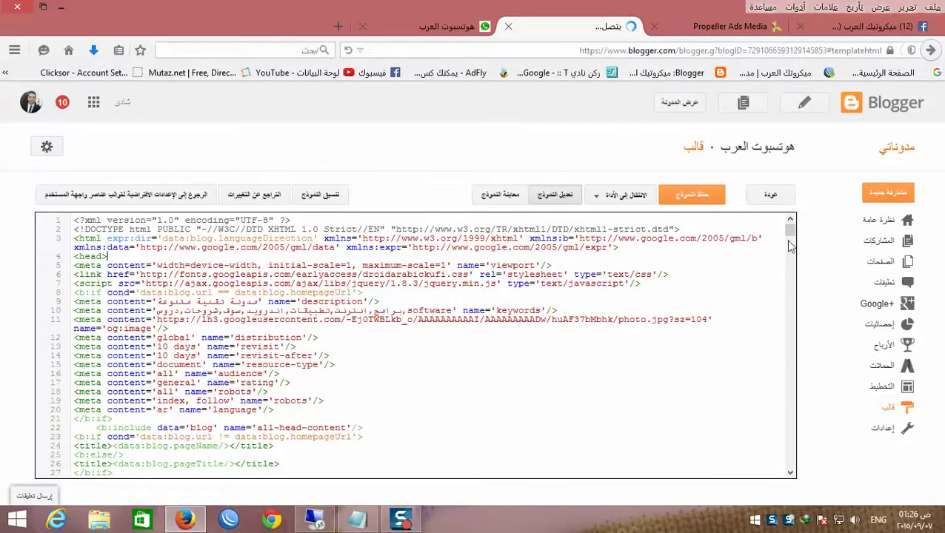
left_click_drag(791, 232, 796, 475)
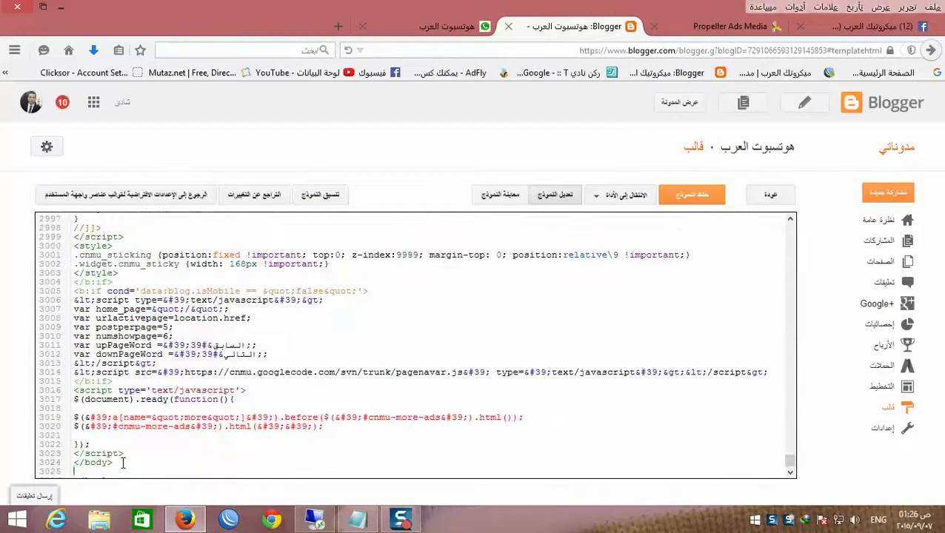
key("ctrl+v")
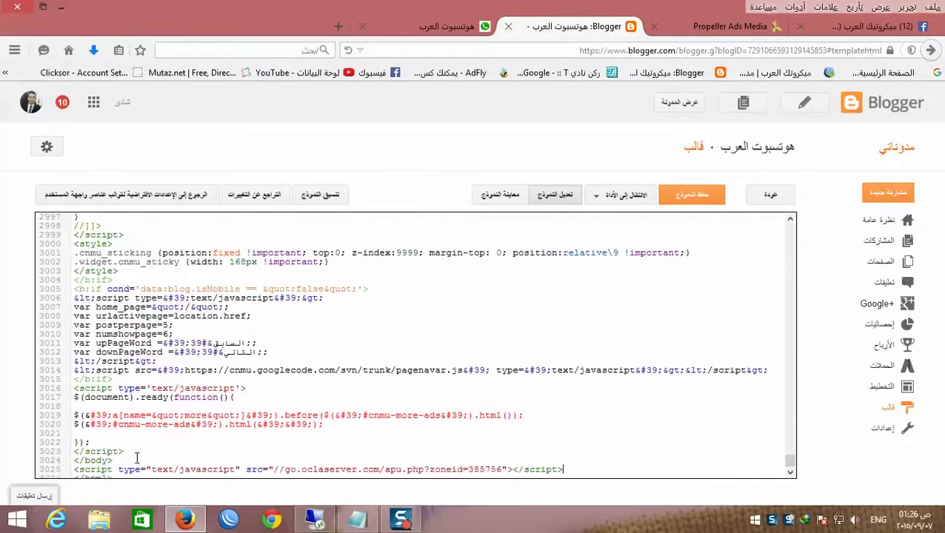
scroll(123, 462, "down", 1)
left_click(675, 199)
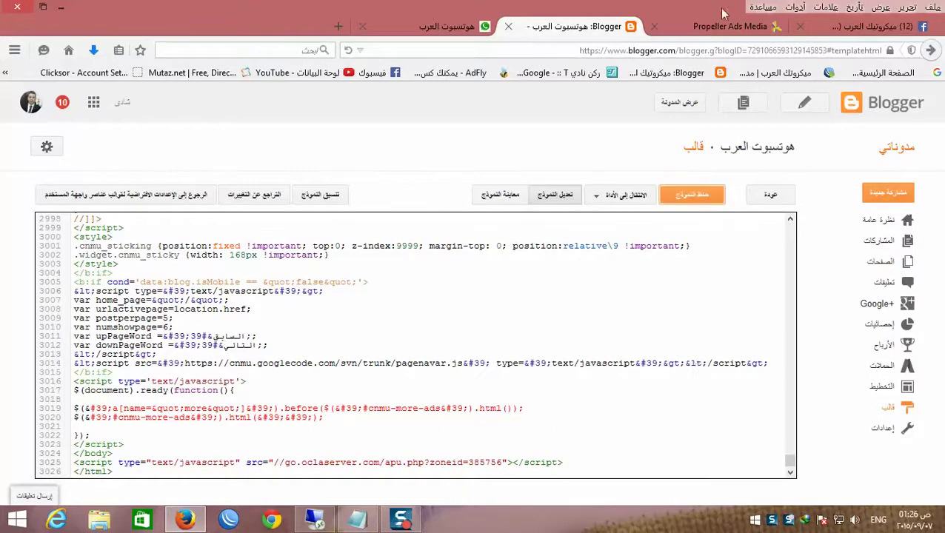
left_click(682, 107)
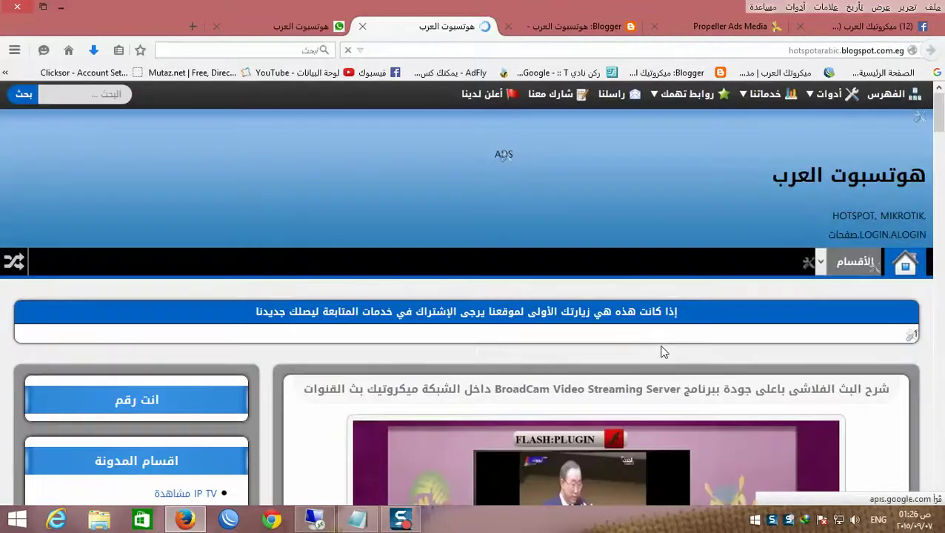
Close the Facebook browser window and go back to the Propeller Ads Media tab's Popunder code
scroll(685, 352, "down", 3)
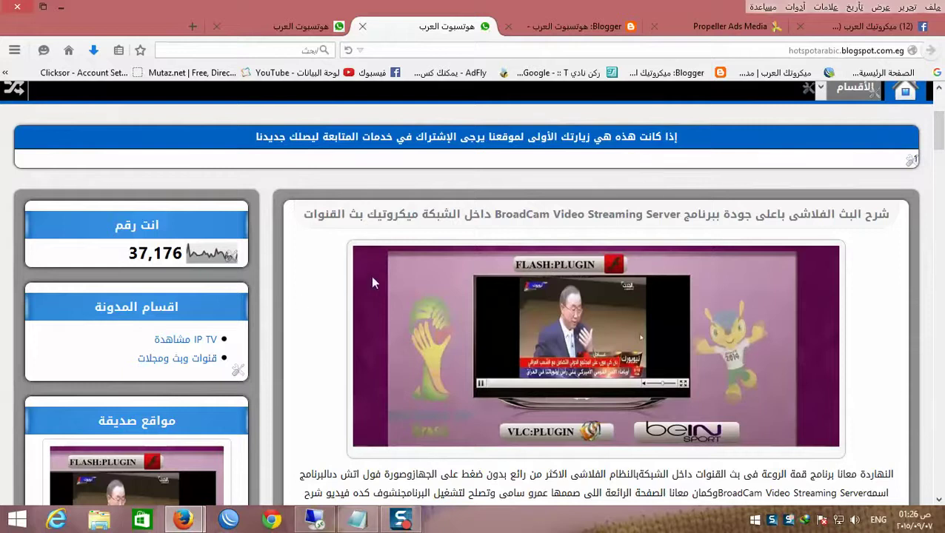
mouse_move(183, 518)
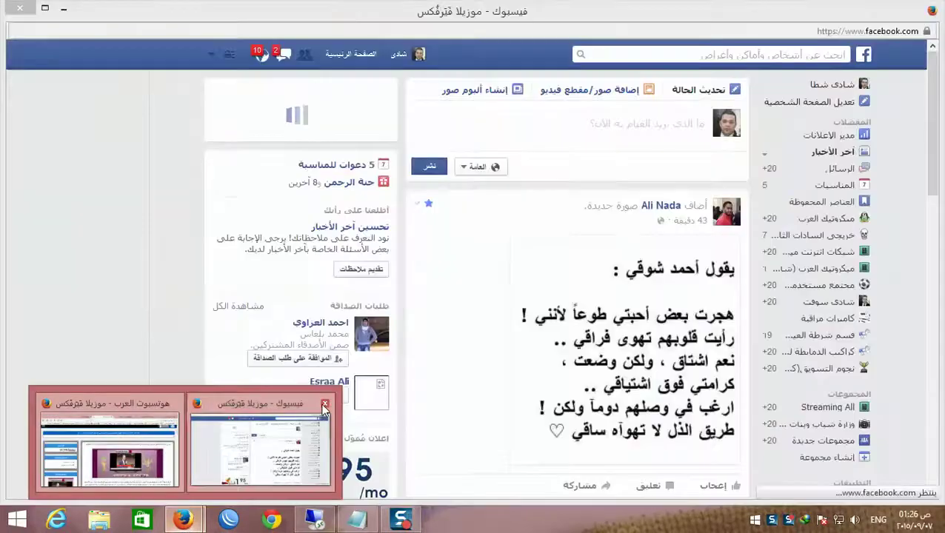
left_click(325, 404)
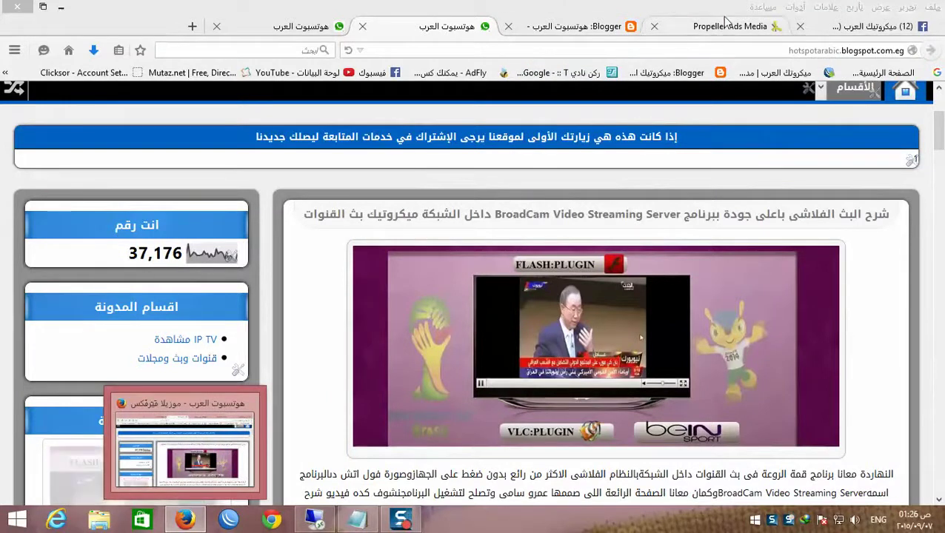
left_click(729, 26)
scroll(645, 348, "up", 2)
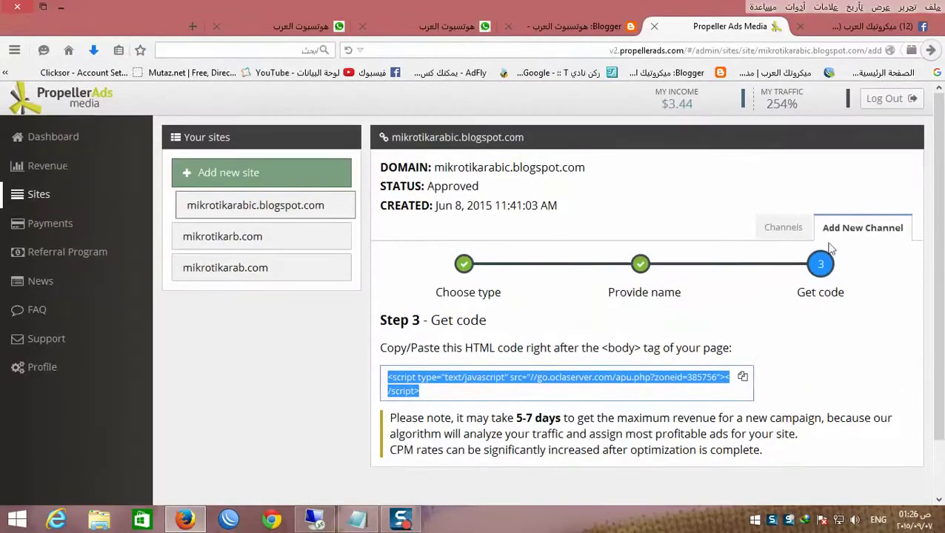
Open the Channels list, briefly start a new Direct channel, then return to the list
left_click(789, 229)
scroll(667, 304, "down", 2)
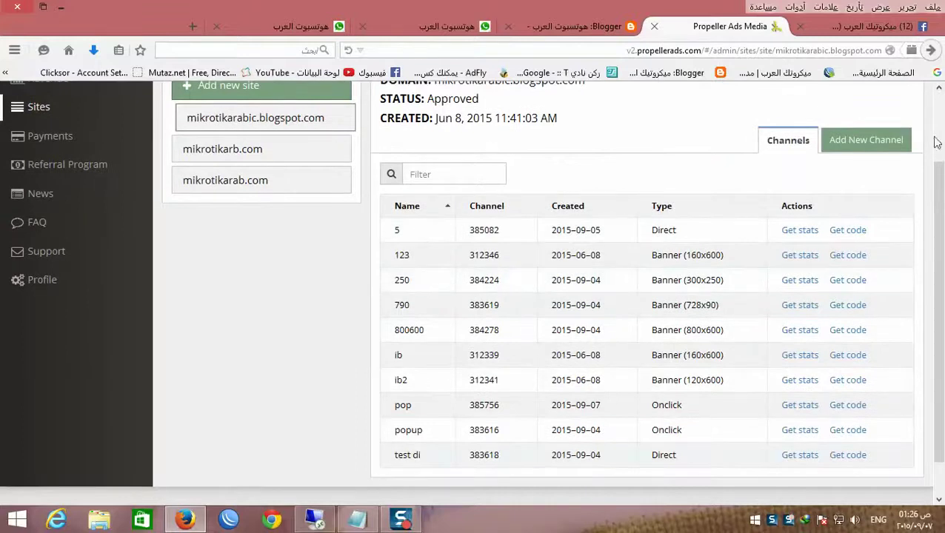
left_click(856, 140)
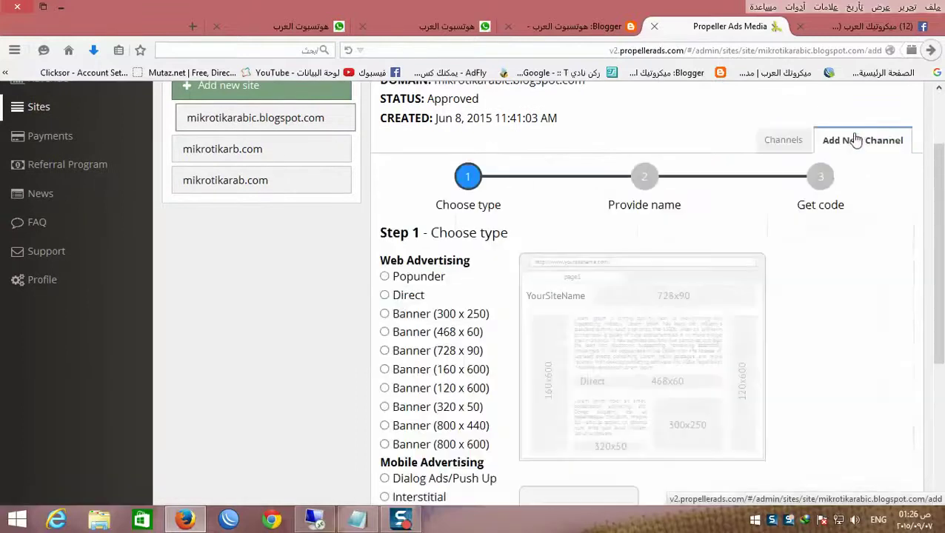
left_click(386, 297)
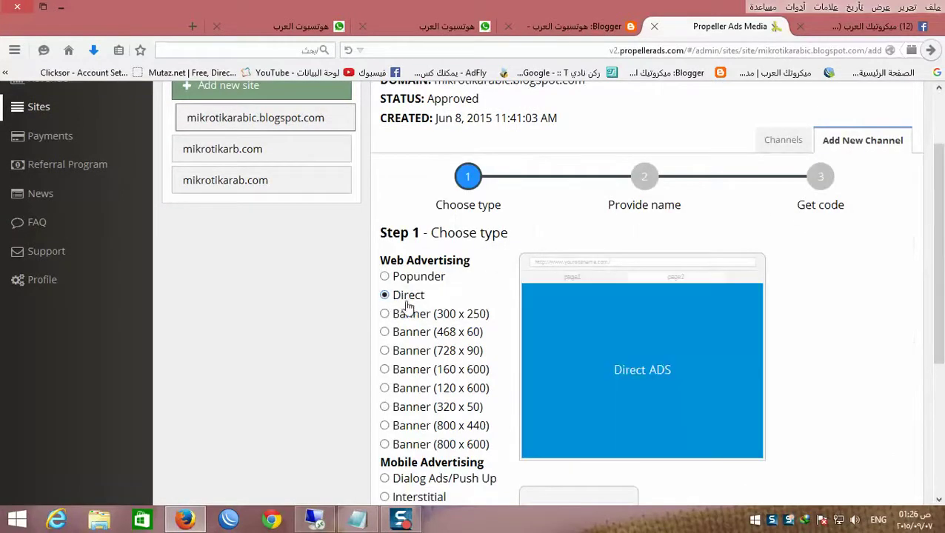
scroll(404, 301, "down", 3)
left_click(404, 301)
scroll(889, 152, "up", 3)
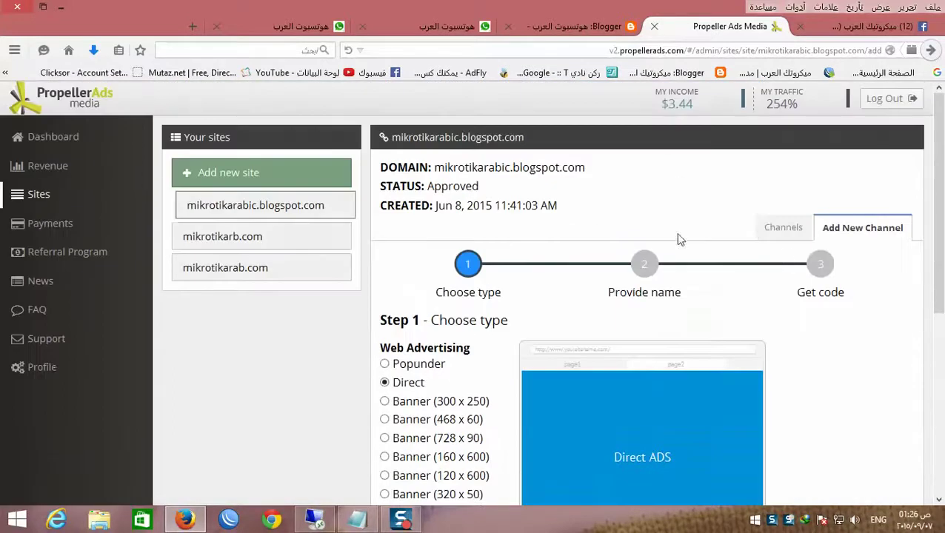
left_click(797, 226)
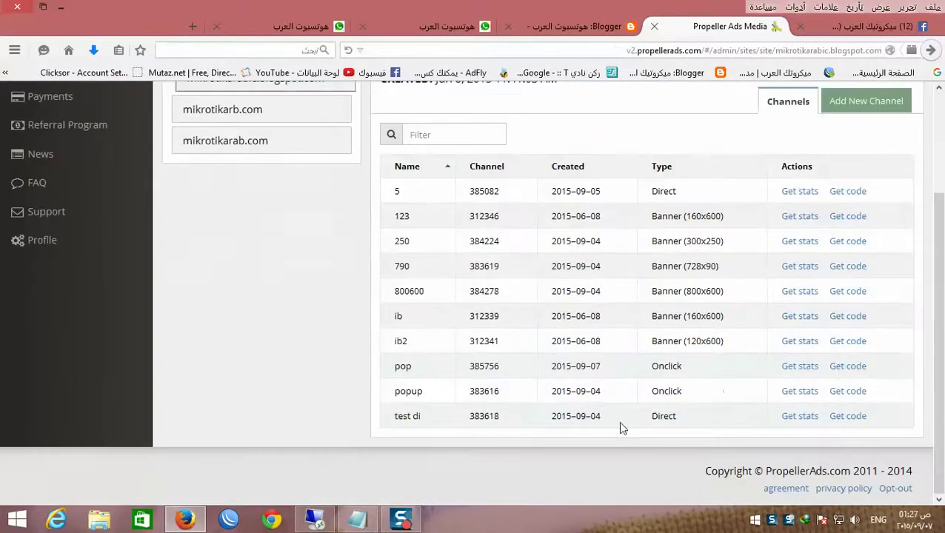
Copy the Direct link code of the test di channel
left_click(845, 417)
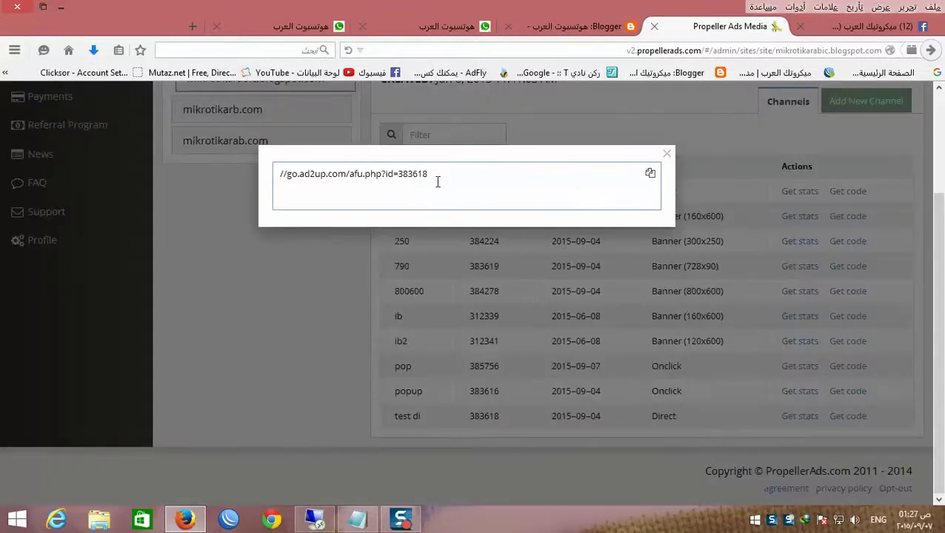
left_click_drag(279, 173, 427, 178)
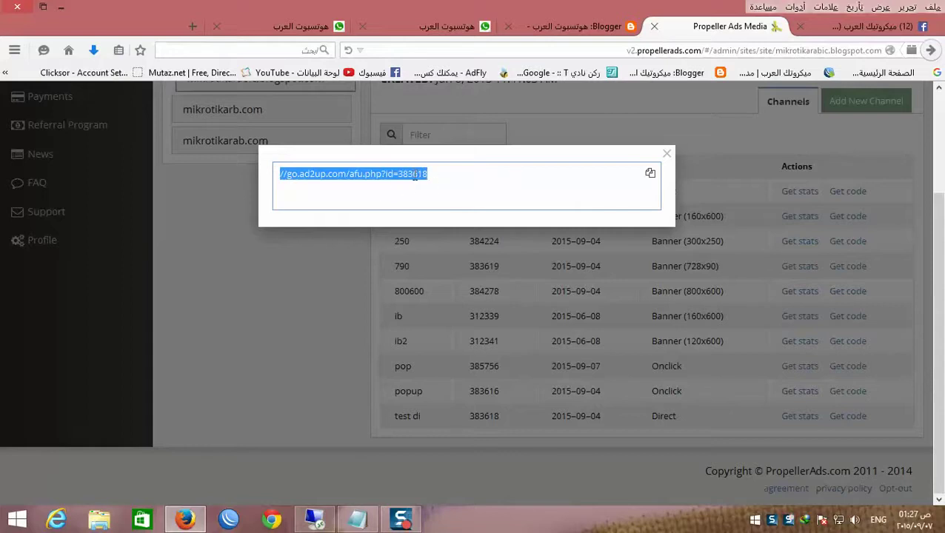
right_click(415, 175)
left_click(544, 219)
Open the Blogger My blogs dashboard in a new tab
left_click(593, 26)
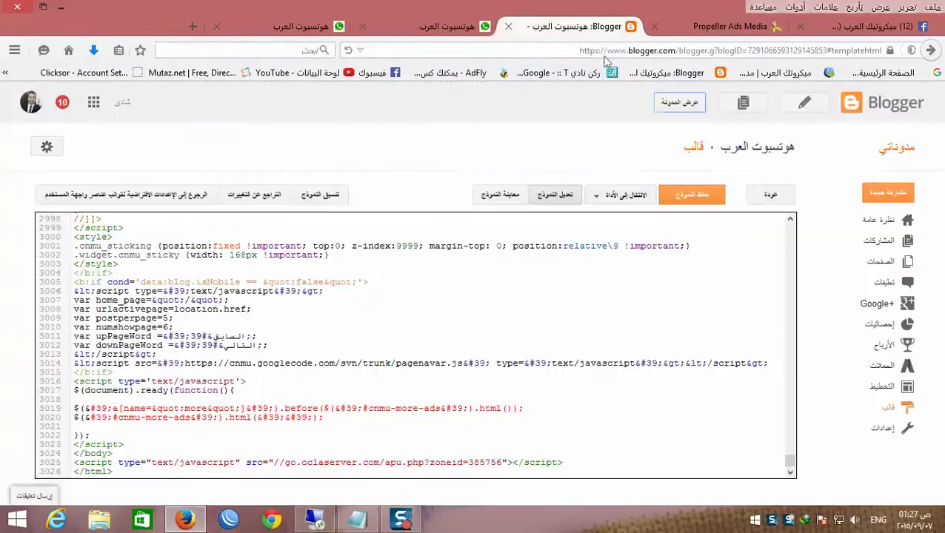
right_click(887, 148)
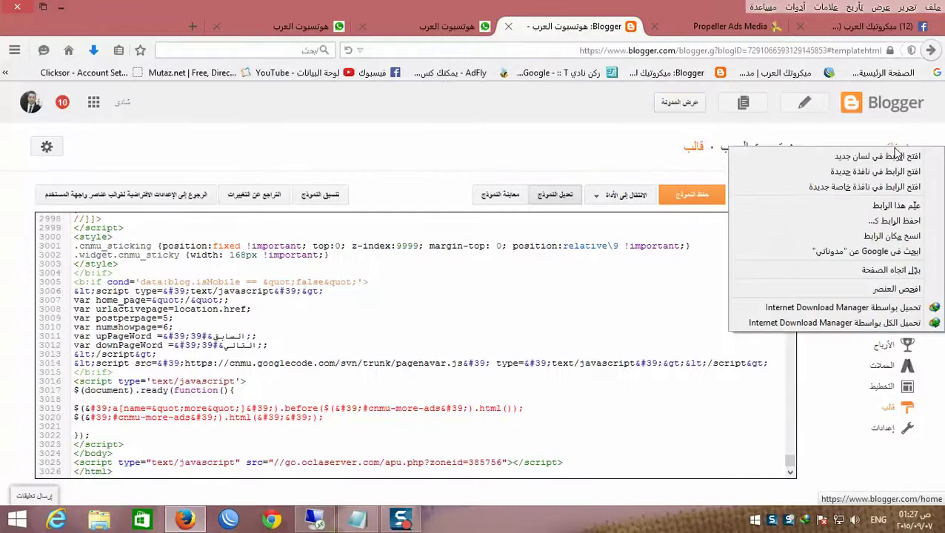
left_click(894, 155)
left_click(418, 29)
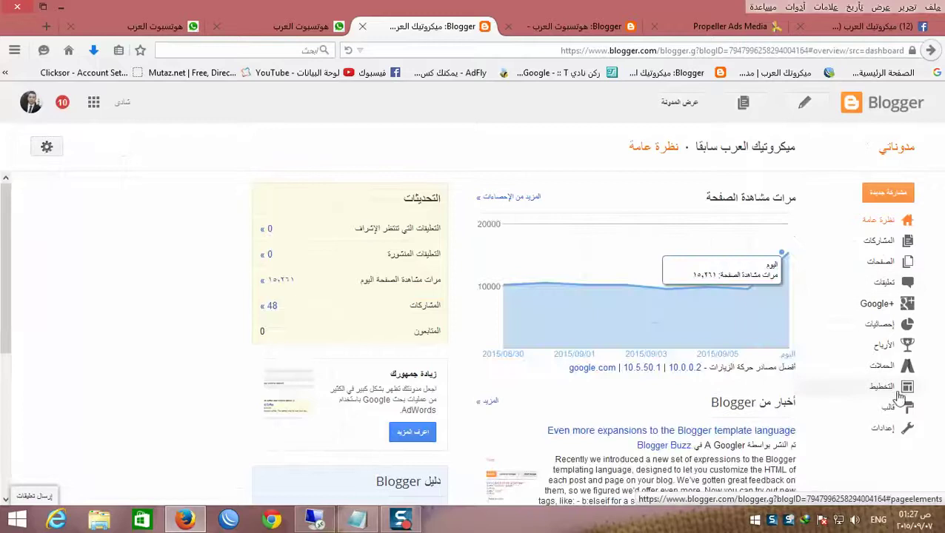
Copy the ad script from the ميكروتيك العرب سابقا HTML/JavaScript gadget, then go to the هوتسبوت العرب tab
left_click(898, 396)
scroll(627, 335, "down", 1)
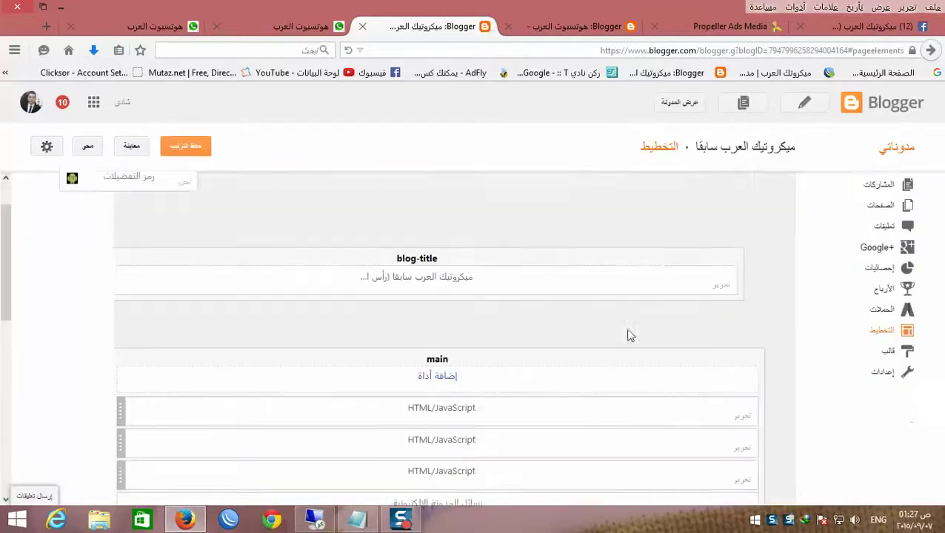
scroll(628, 336, "down", 2)
left_click(741, 373)
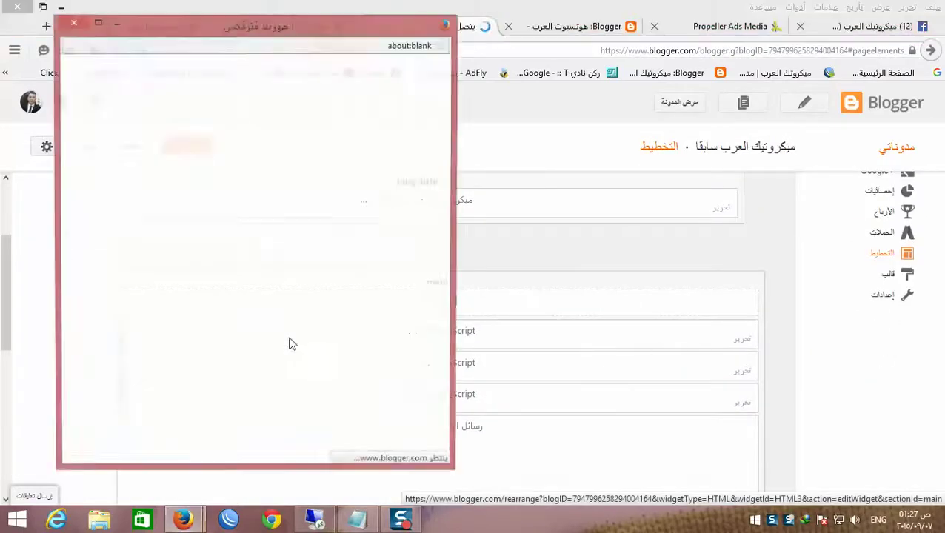
left_click_drag(172, 287, 90, 210)
right_click(118, 237)
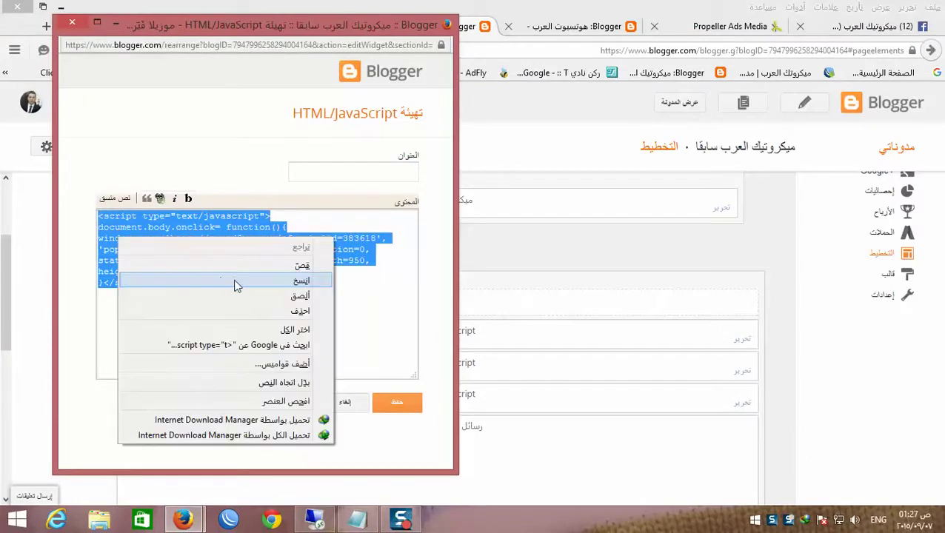
left_click(235, 283)
left_click(78, 23)
left_click(577, 28)
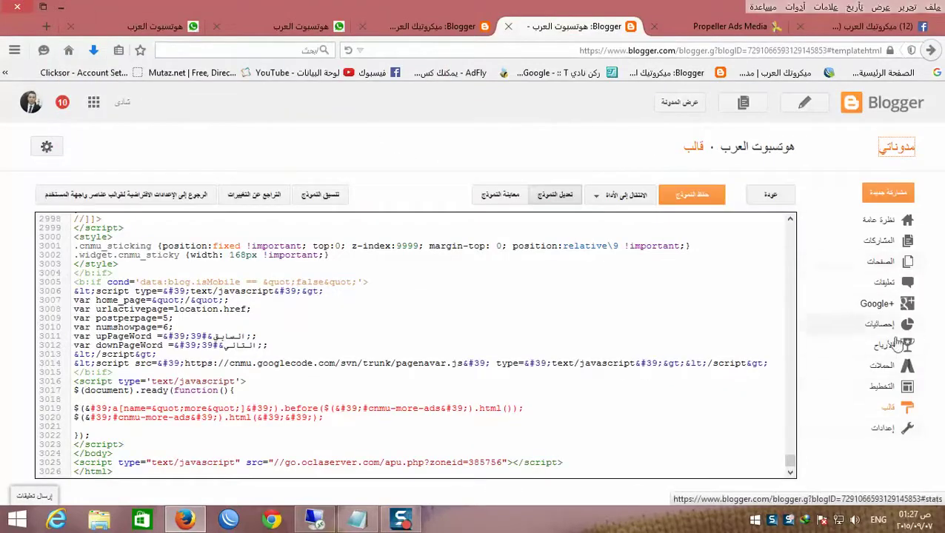
In the هوتسبوت العرب layout, add an adsleft HTML/JavaScript gadget containing the copied ad script
left_click(886, 391)
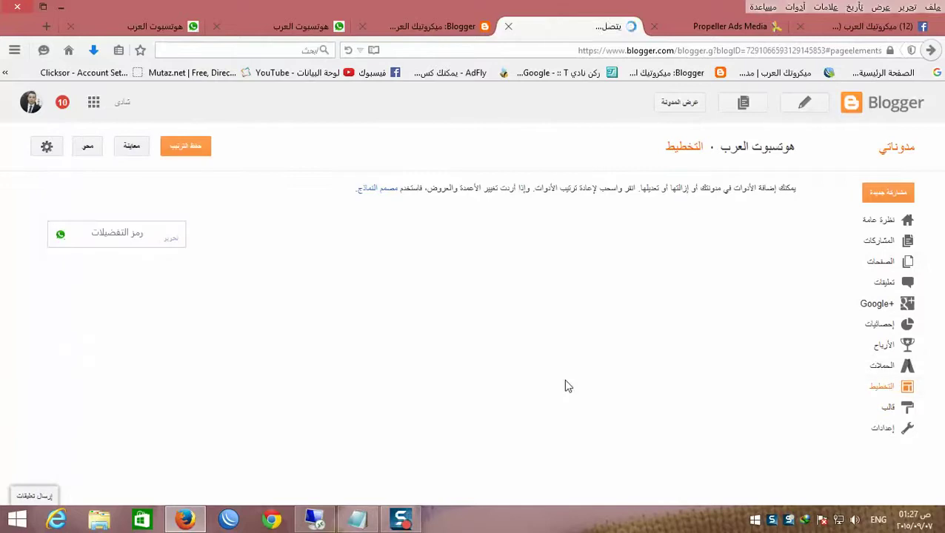
scroll(564, 386, "down", 5)
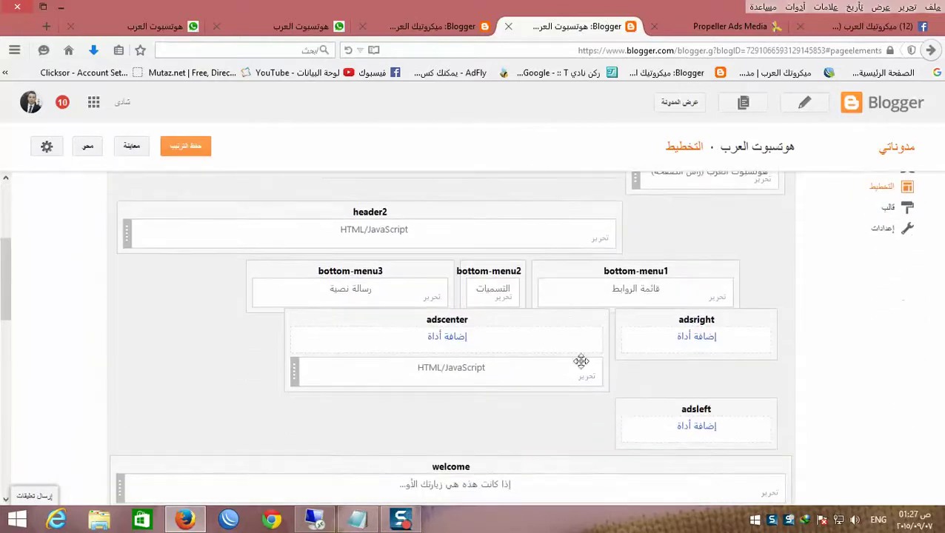
left_click(433, 300)
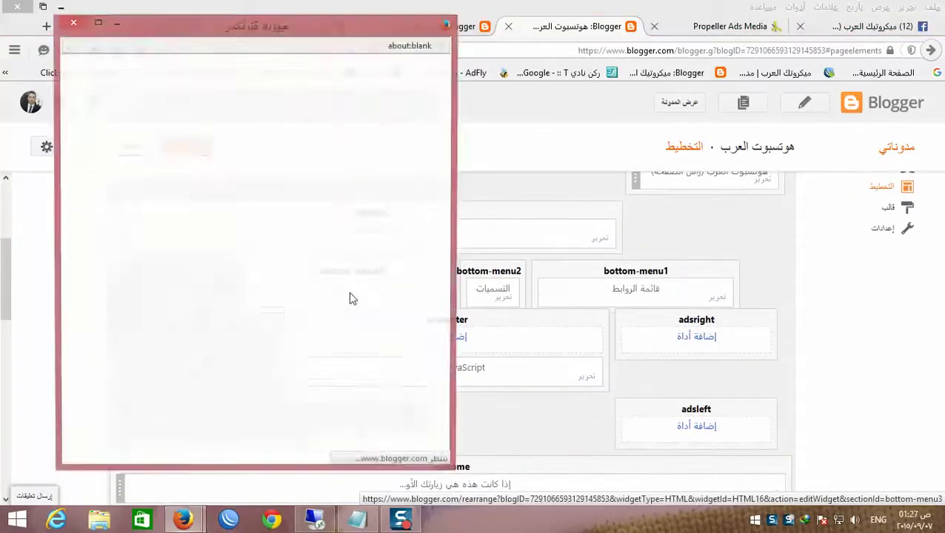
left_click(345, 407)
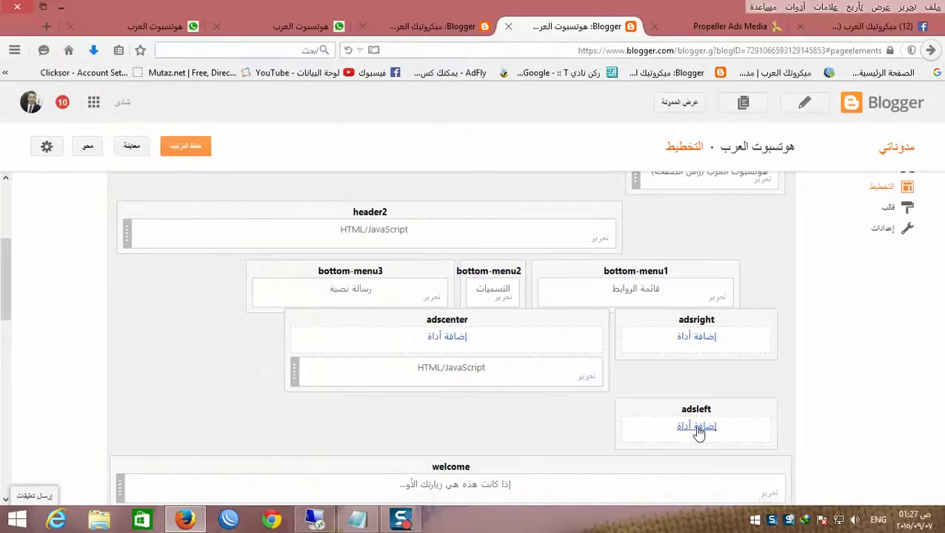
left_click(698, 428)
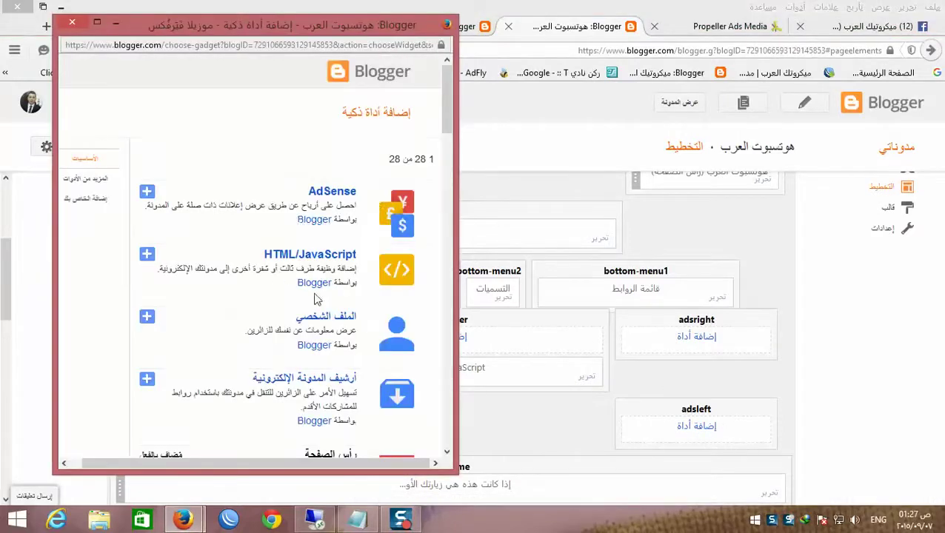
left_click(305, 255)
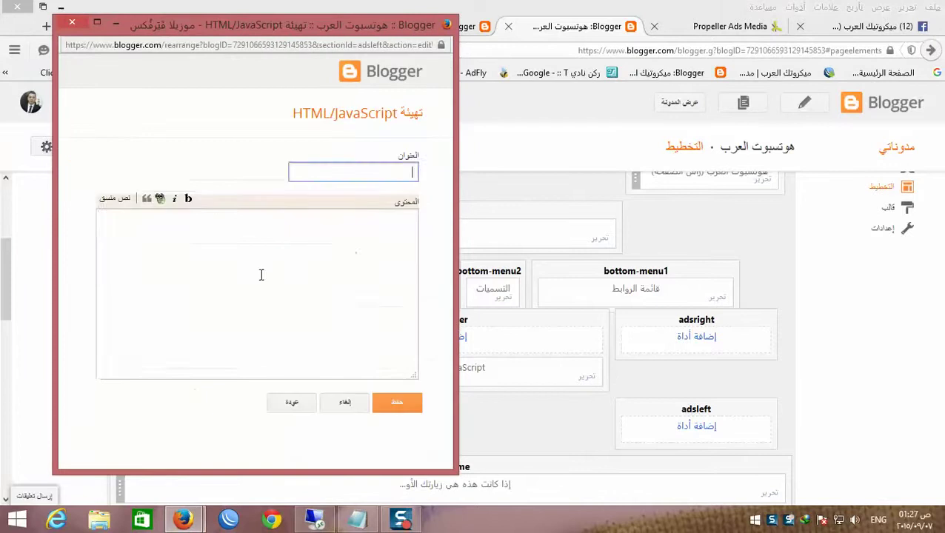
right_click(213, 256)
left_click(329, 315)
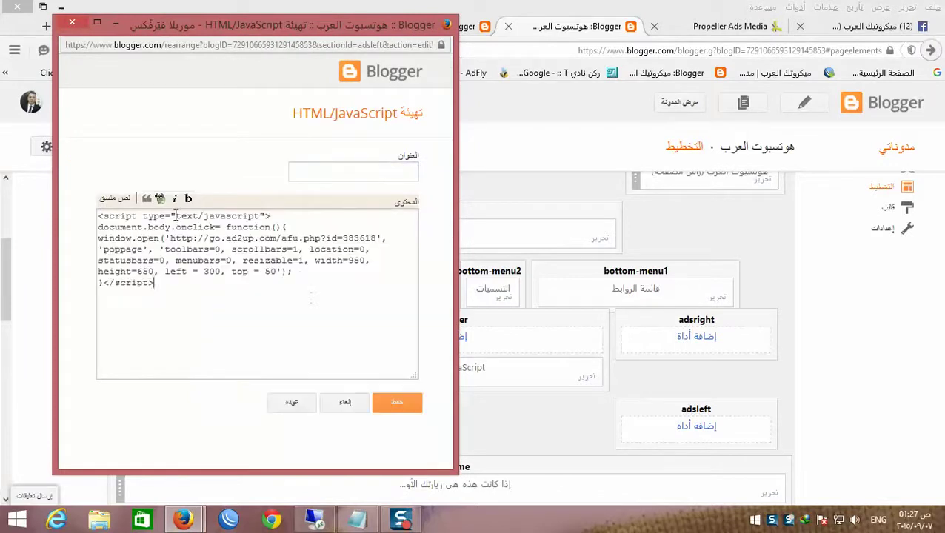
Copy the direct ad link from PropellerAds and bring the gadget editor back
left_click(737, 27)
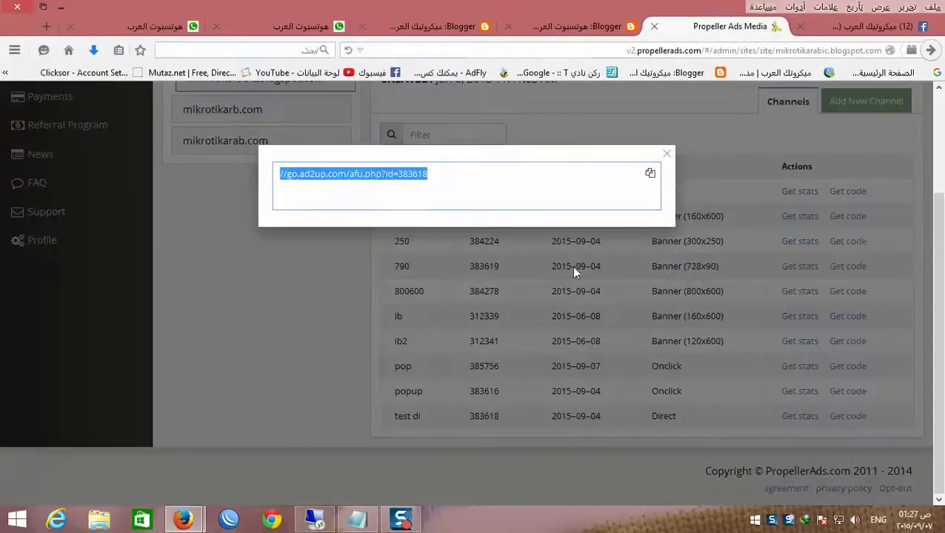
right_click(407, 173)
left_click(574, 216)
left_click(578, 26)
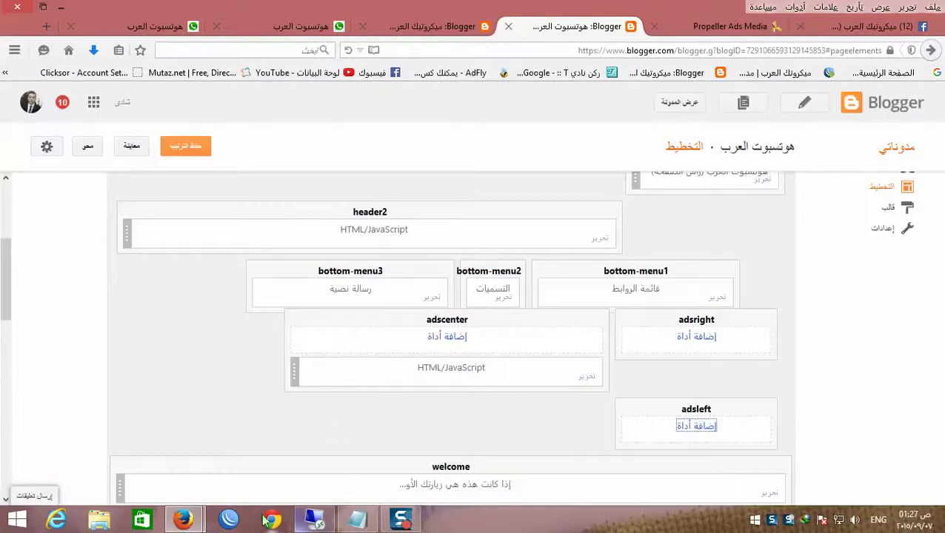
mouse_move(184, 519)
left_click(263, 467)
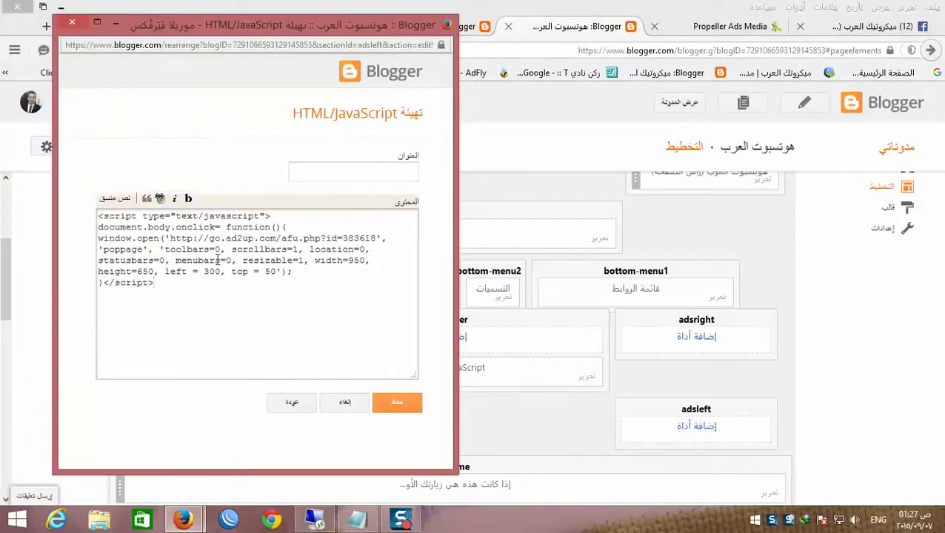
Paste the PropellerAds link over the URL inside window.open and save the HTML/JavaScript gadget
left_click_drag(170, 238, 245, 239)
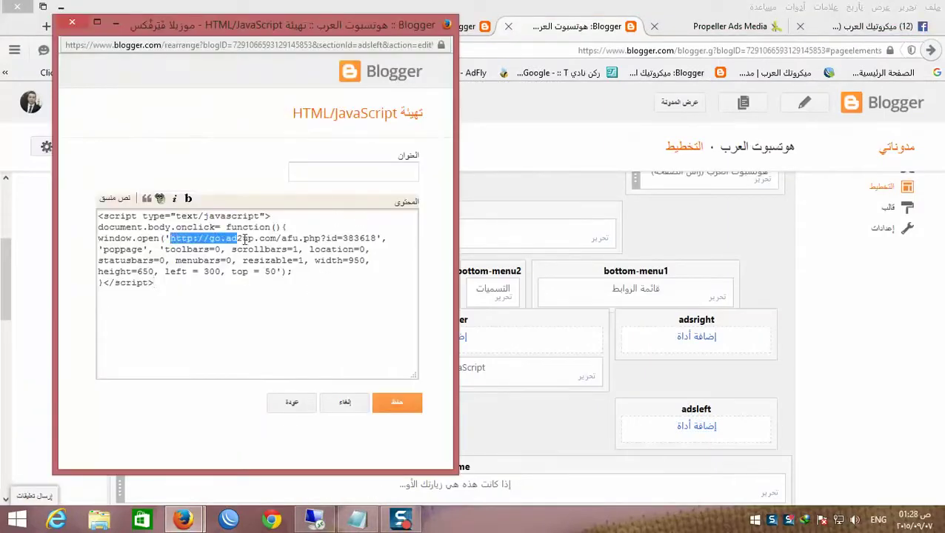
left_click(260, 240)
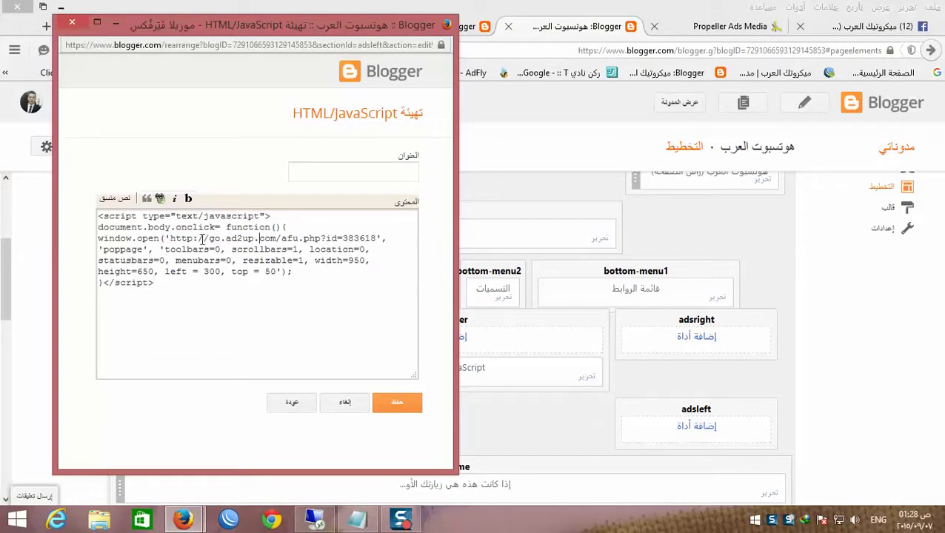
left_click_drag(217, 238, 368, 239)
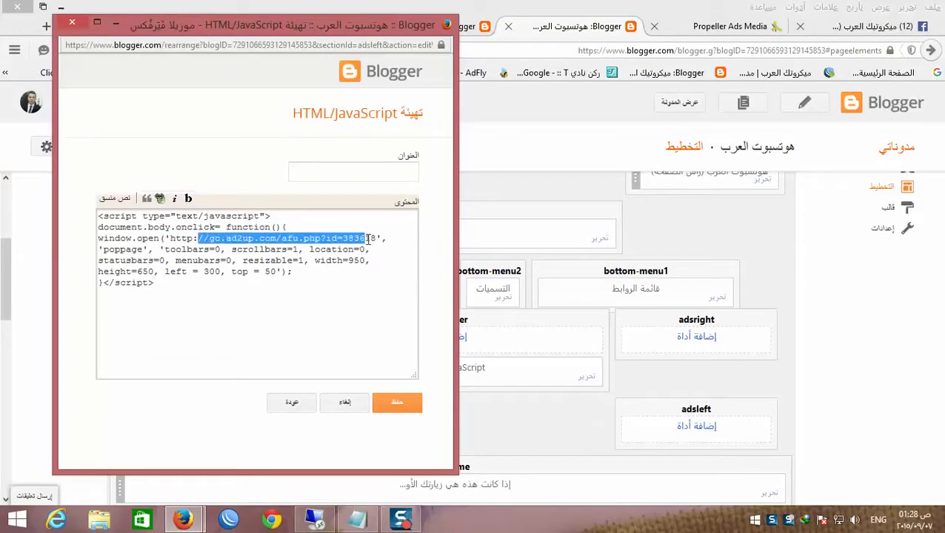
right_click(368, 238)
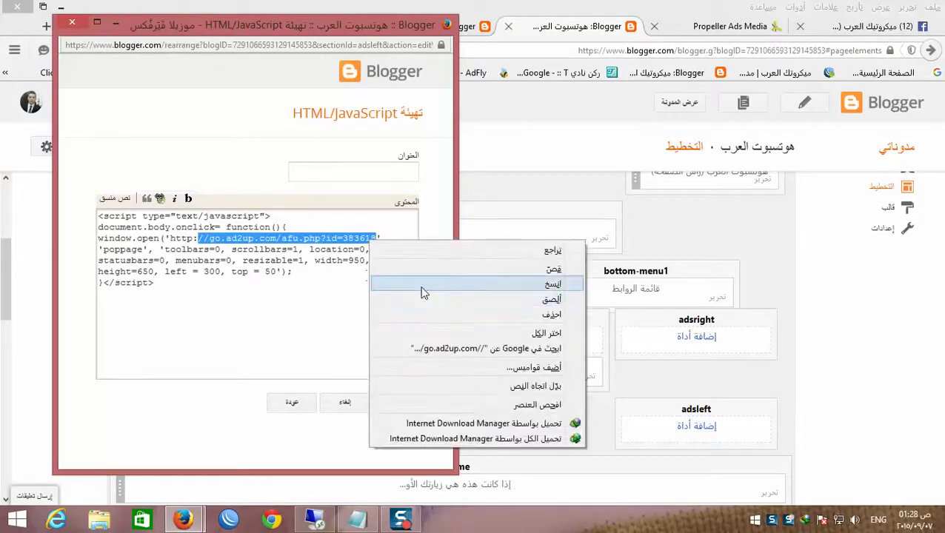
left_click(420, 282)
right_click(360, 243)
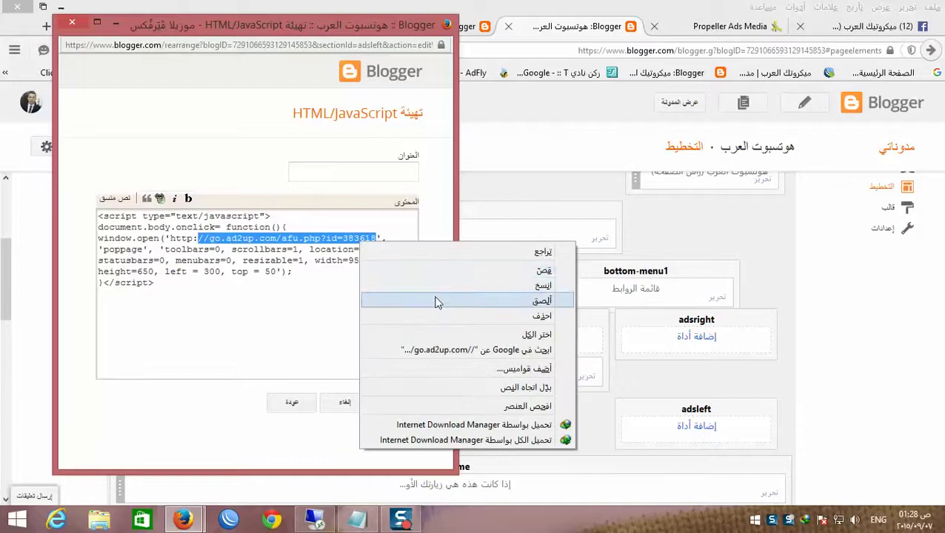
left_click(437, 301)
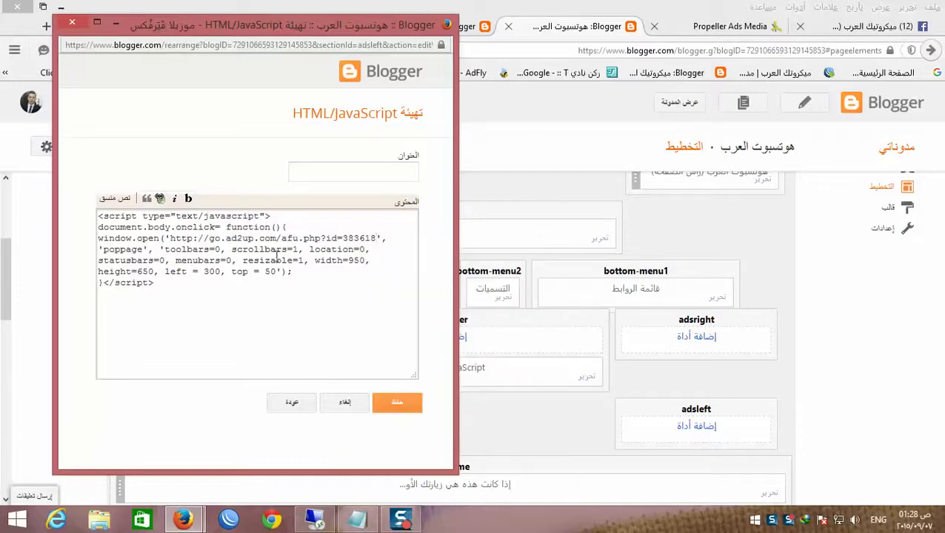
left_click_drag(378, 238, 206, 239)
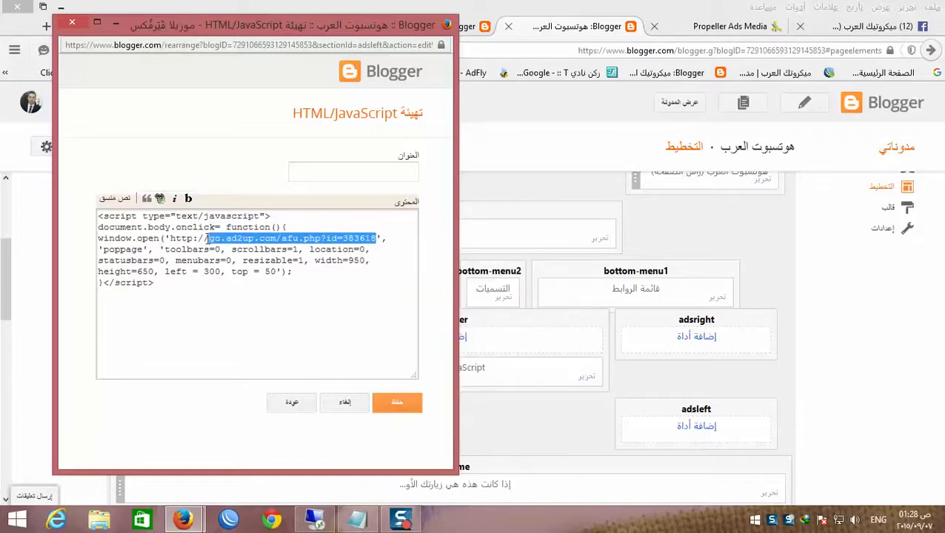
left_click(396, 406)
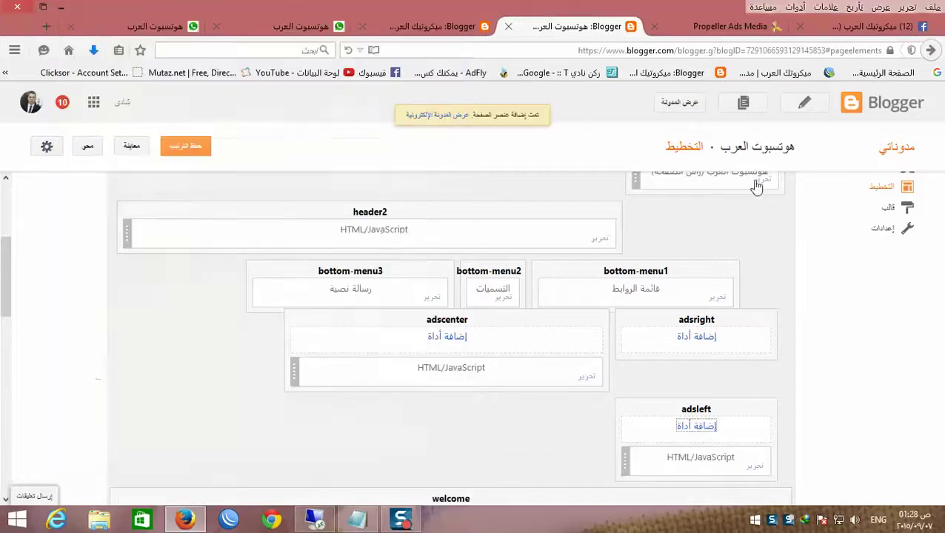
Save the layout, open the live blog, and trigger the click ad's go.padsdel.com redirect
left_click(194, 143)
left_click(679, 104)
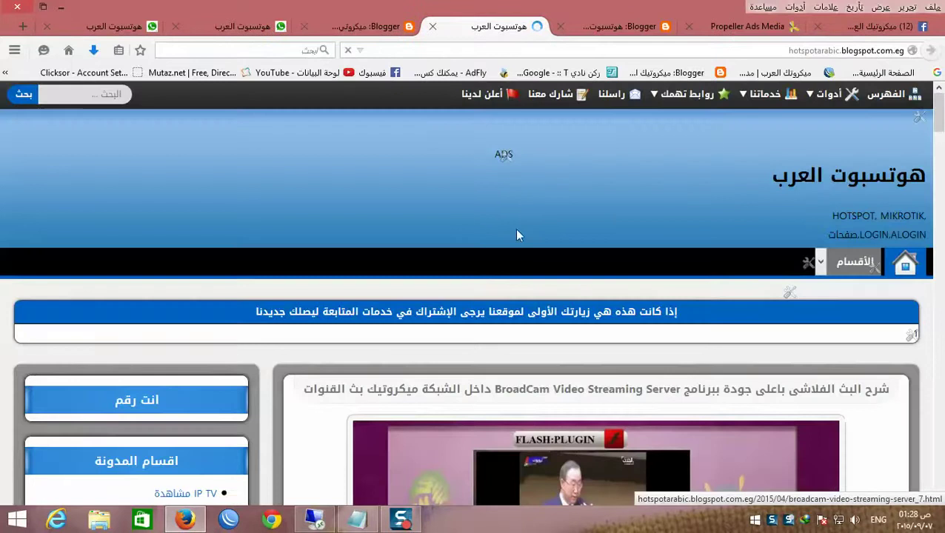
scroll(519, 334, "down", 2)
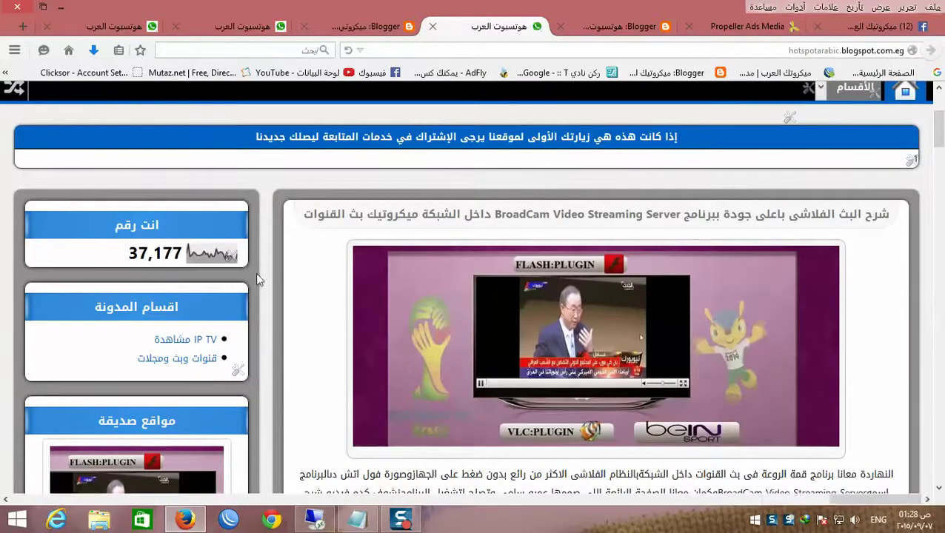
left_click(268, 250)
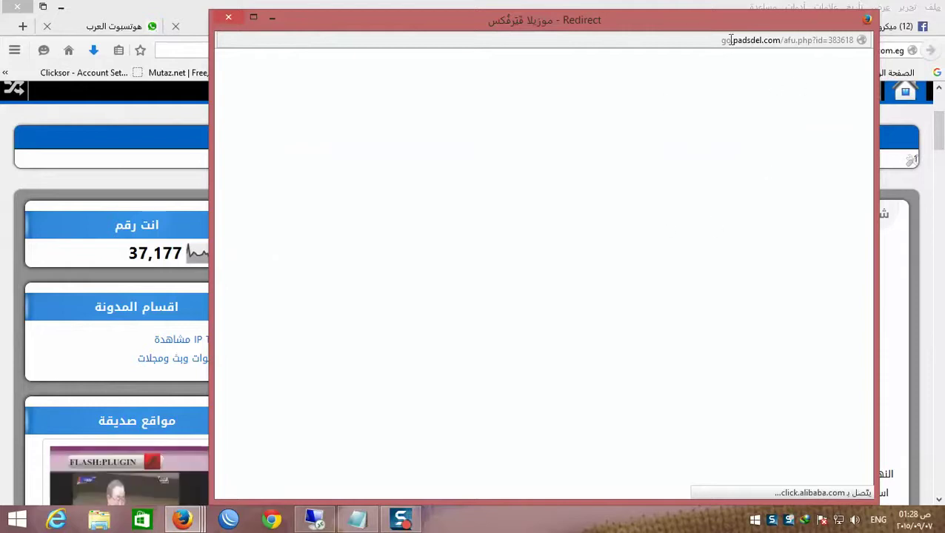
left_click_drag(719, 40, 852, 46)
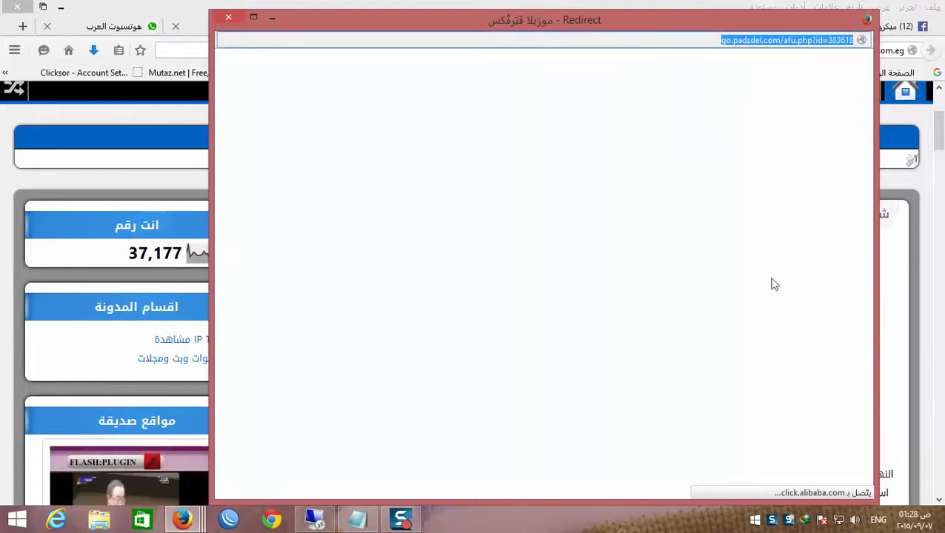
Close the redirect window and the Alibaba ad window
left_click(233, 16)
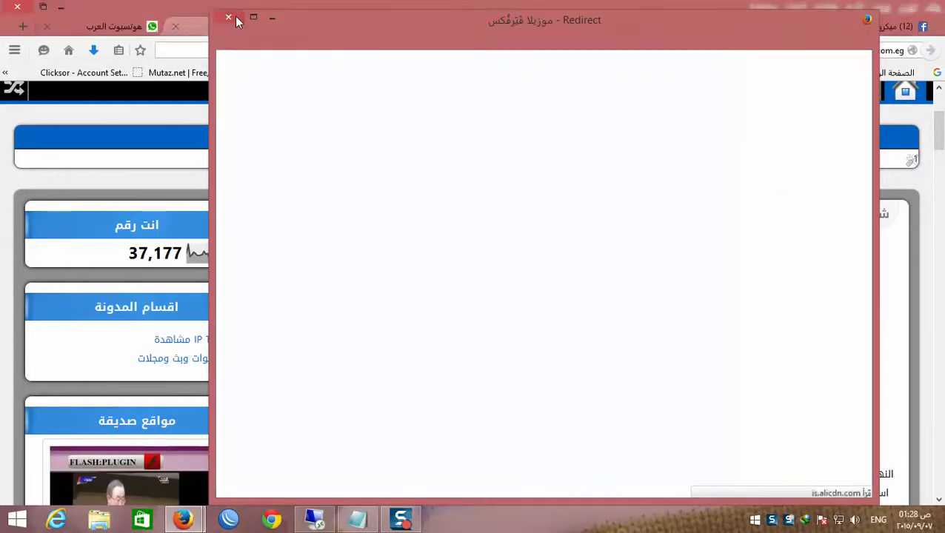
mouse_move(183, 519)
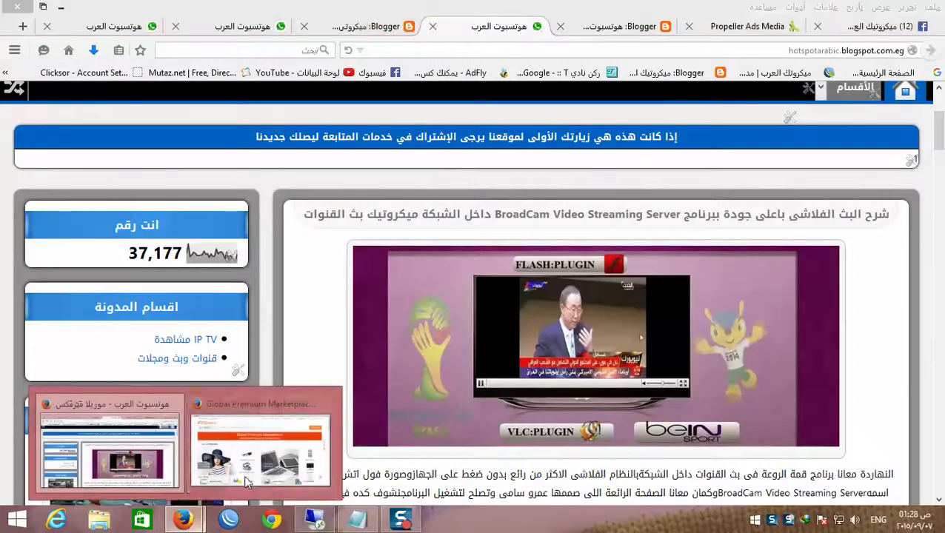
left_click(247, 483)
left_click(13, 10)
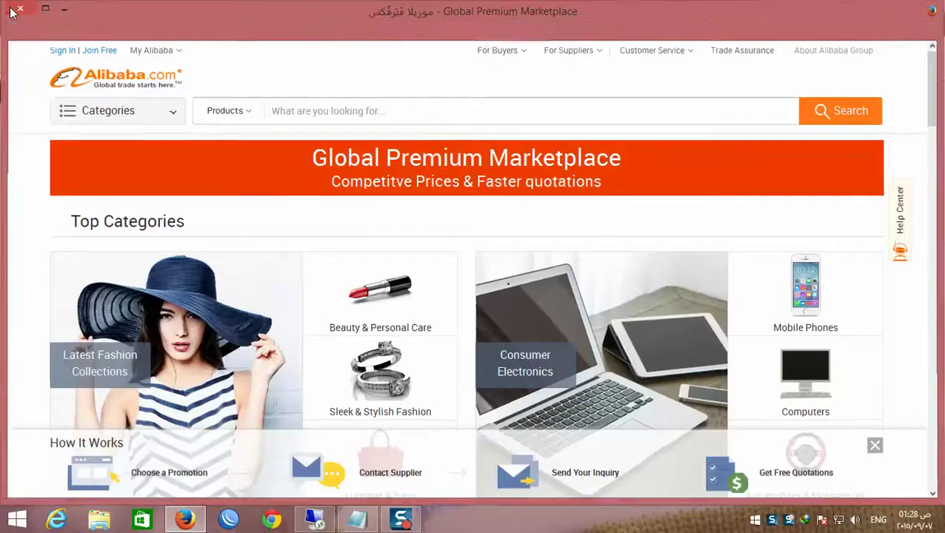
Trigger the popup ad again, close its redirect window, and return to PropellerAds
scroll(368, 371, "up", 3)
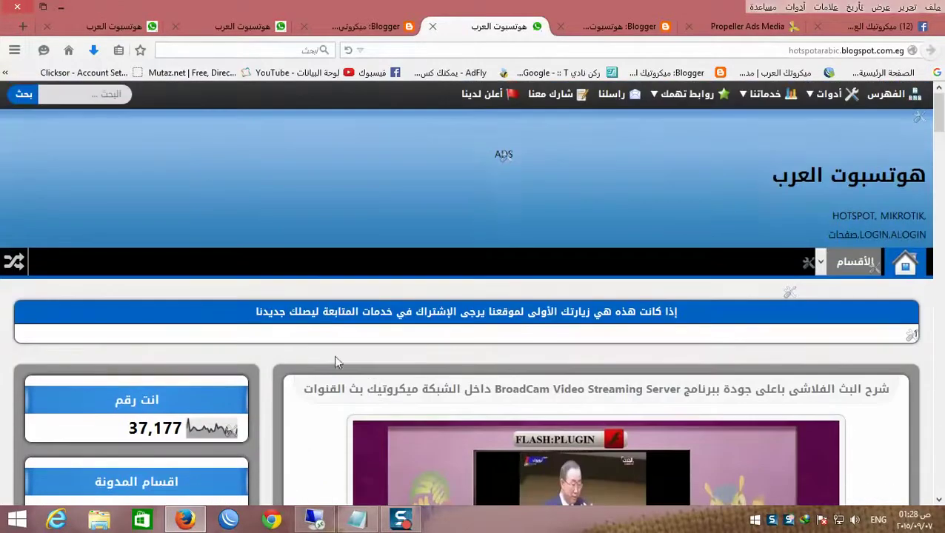
left_click(283, 352)
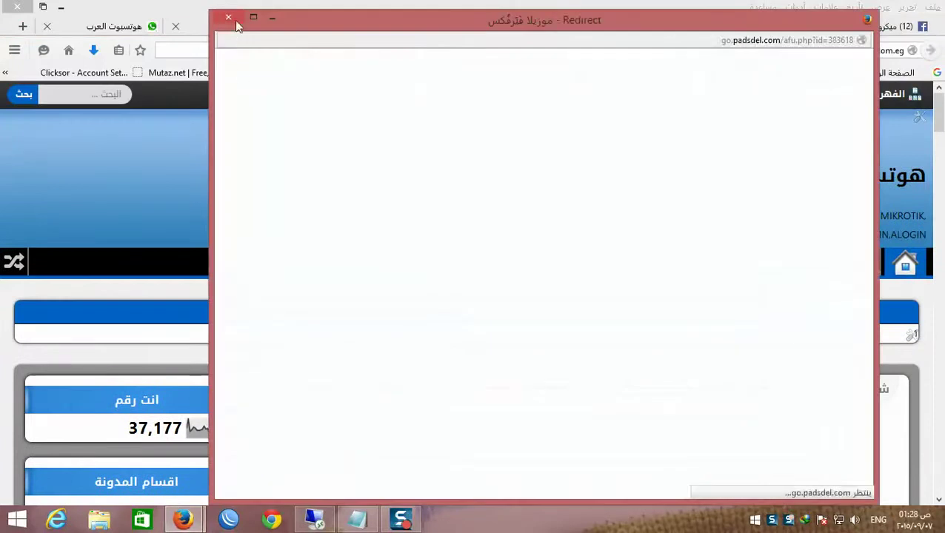
left_click(234, 20)
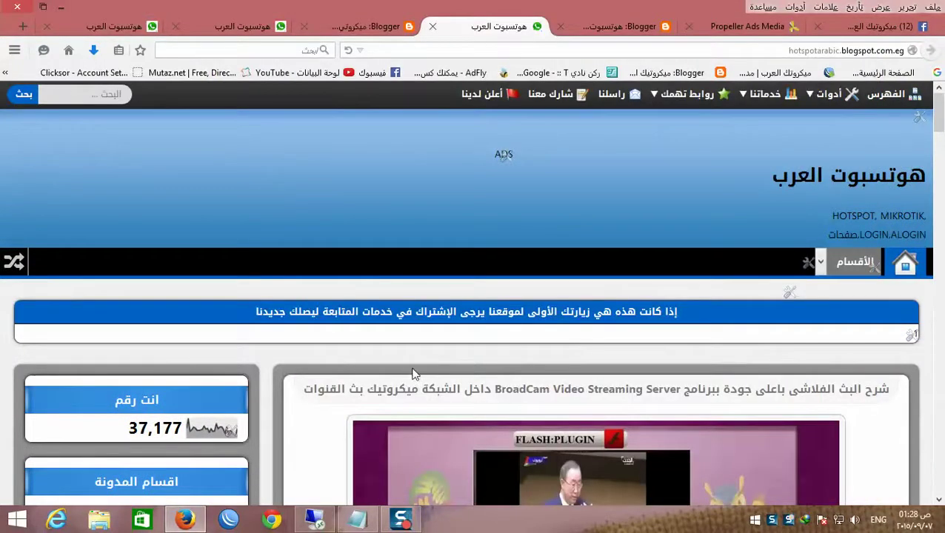
left_click(750, 29)
Copy the jtag script (id=383619) from the 790 channel's 728x90 banner code
left_click(666, 153)
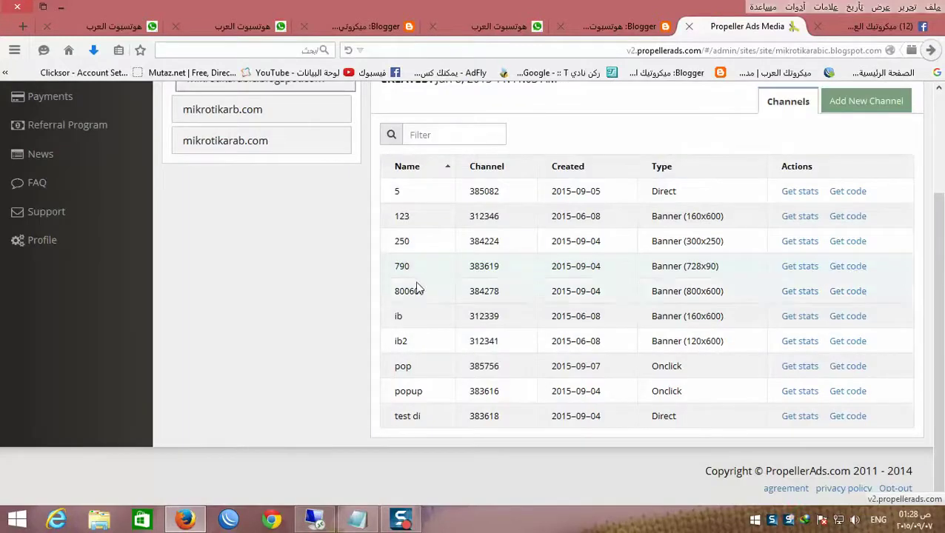
left_click(848, 265)
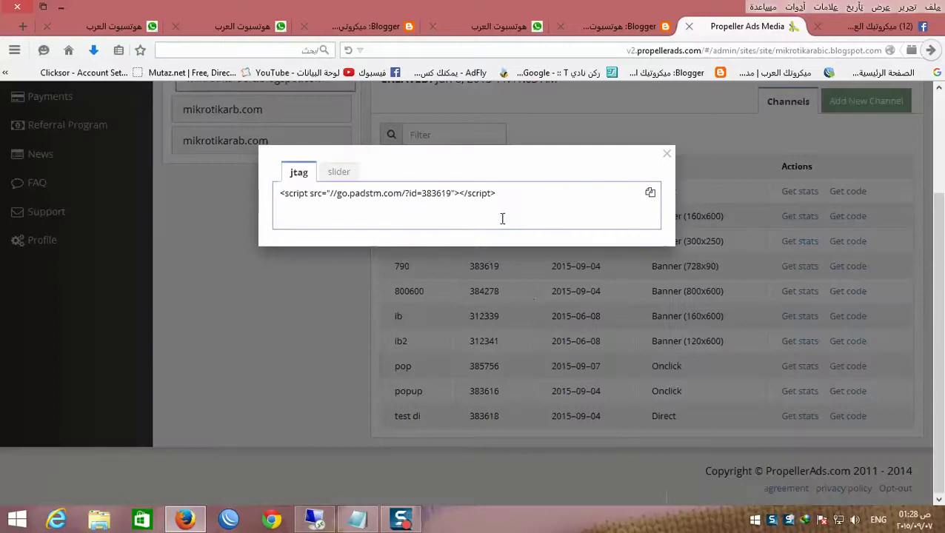
left_click_drag(280, 193, 500, 193)
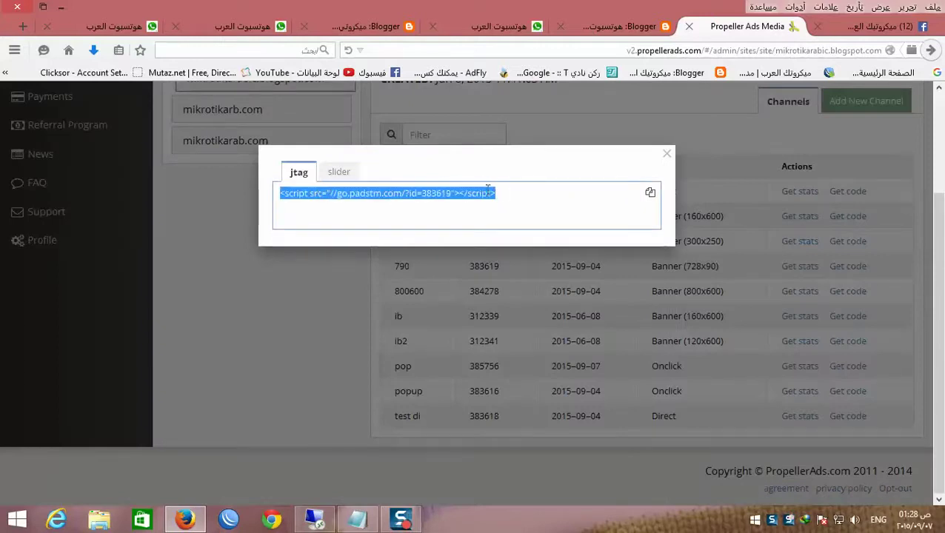
right_click(479, 213)
left_click(644, 236)
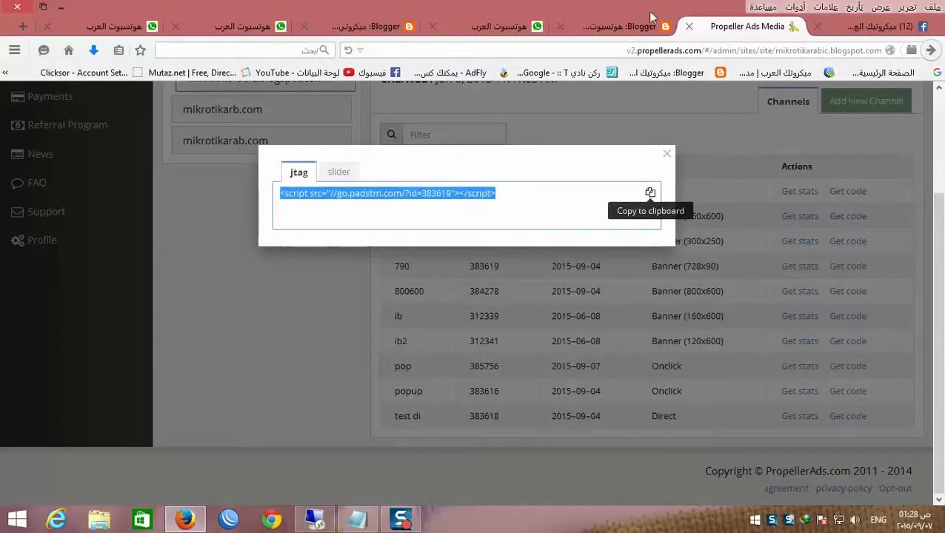
left_click(622, 26)
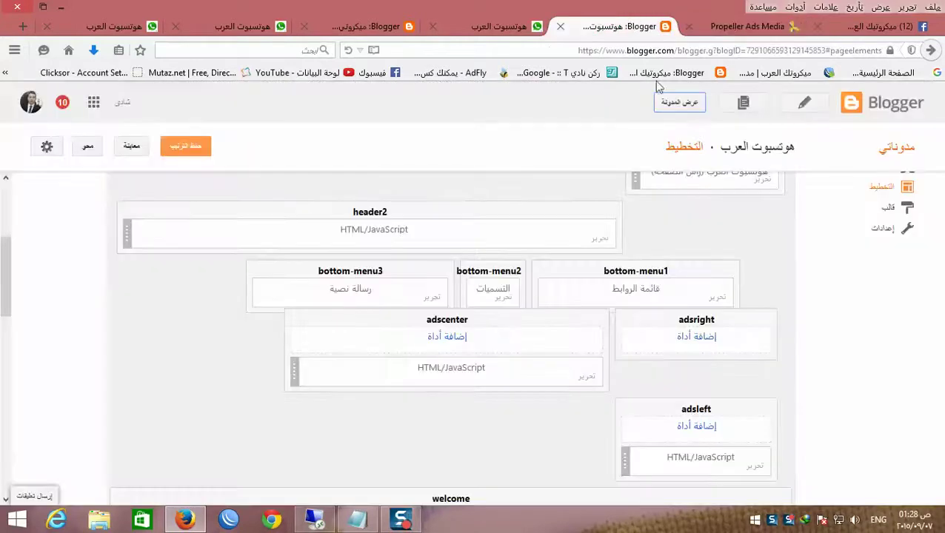
Replace ADS in the header2 gadget with the id=383619 script, save the arrangement, and view the blog
left_click(604, 241)
left_click_drag(139, 231, 86, 216)
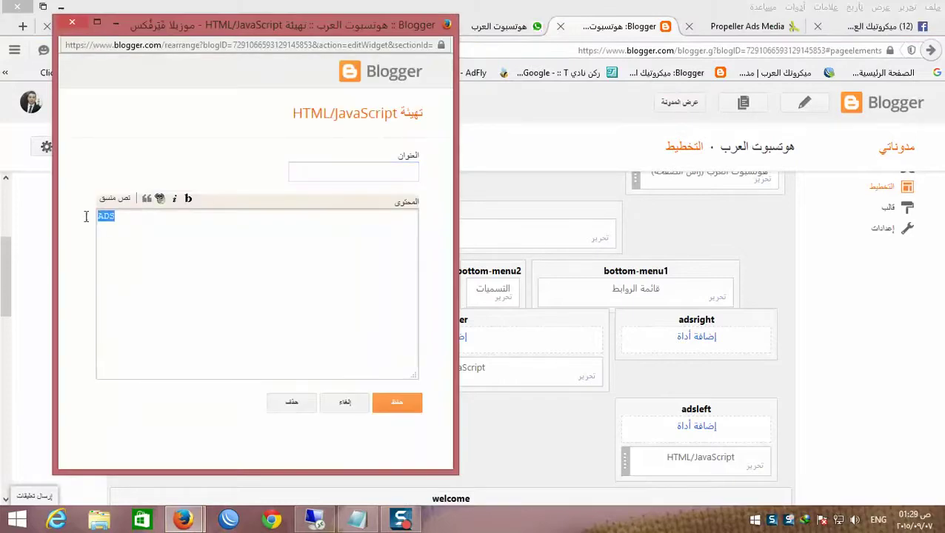
right_click(108, 224)
left_click(240, 286)
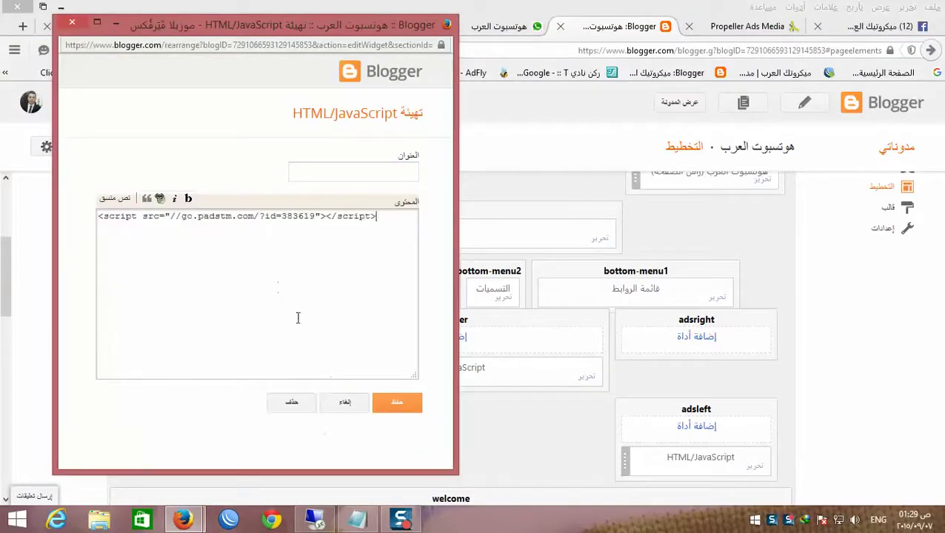
left_click(404, 398)
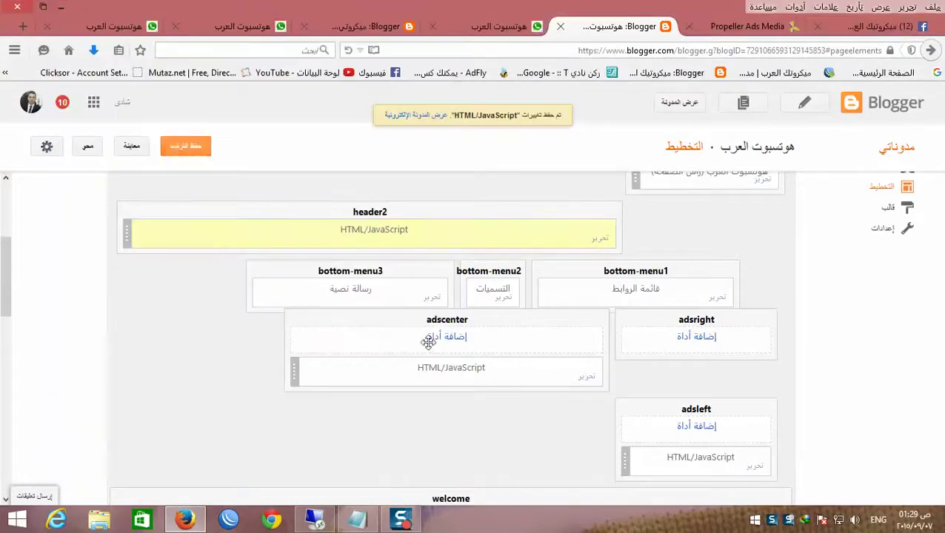
left_click(172, 148)
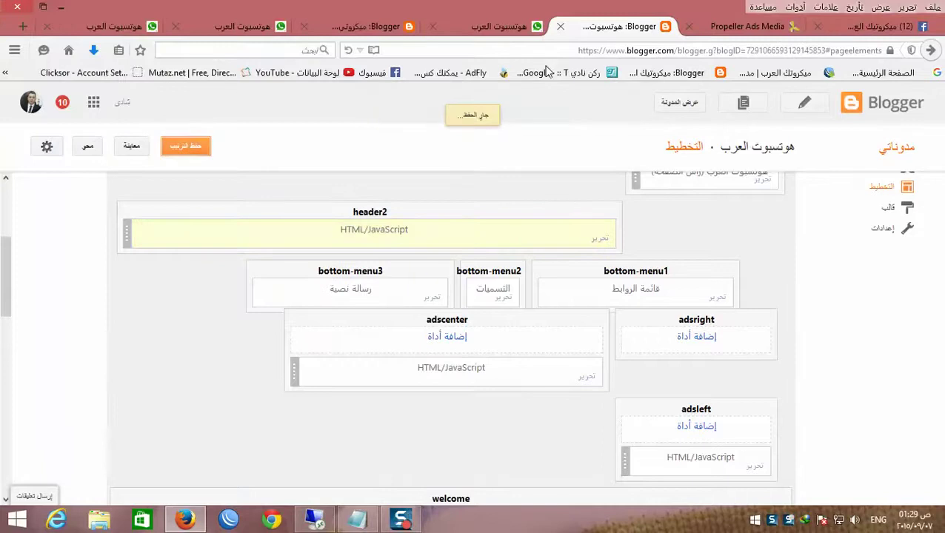
left_click(693, 108)
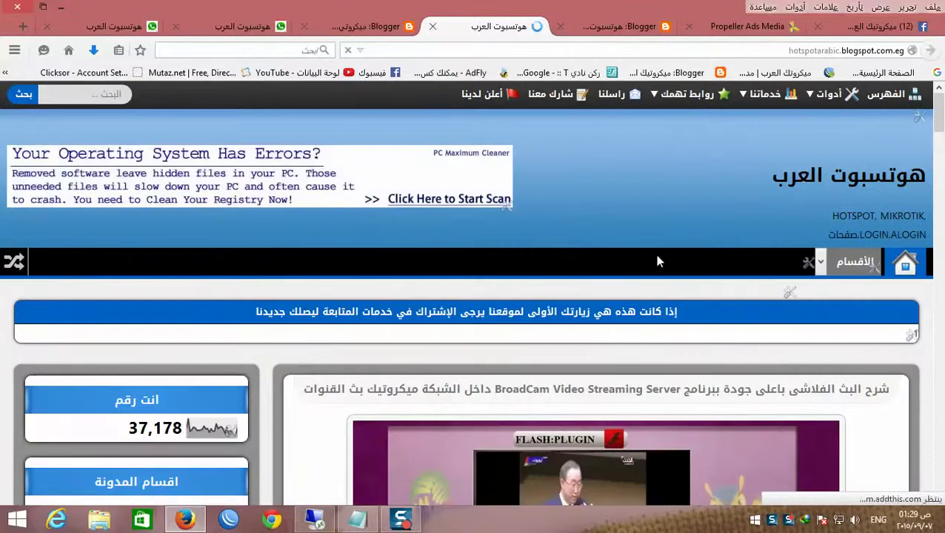
Scroll the live blog to check the header banner ad, then return to the Blogger layout
scroll(578, 252, "down", 2)
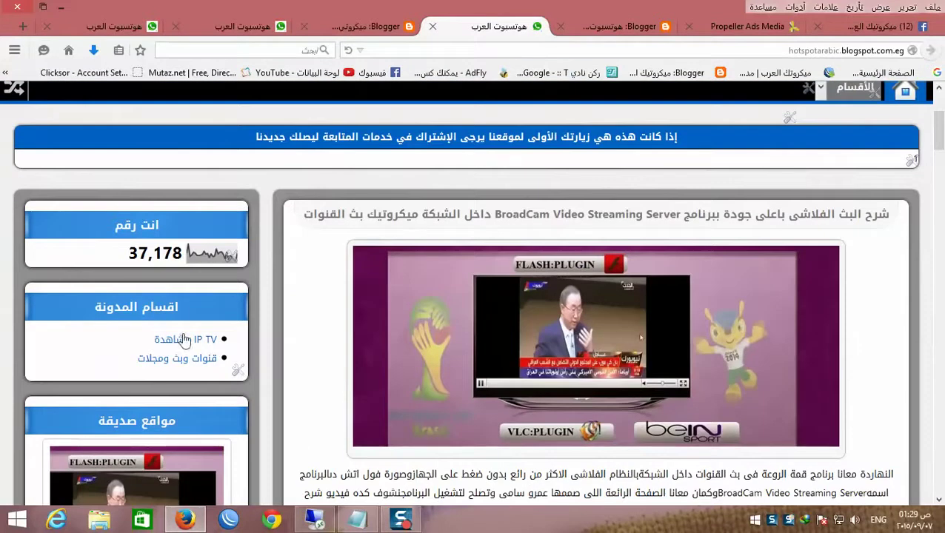
scroll(185, 333, "up", 2)
left_click(630, 29)
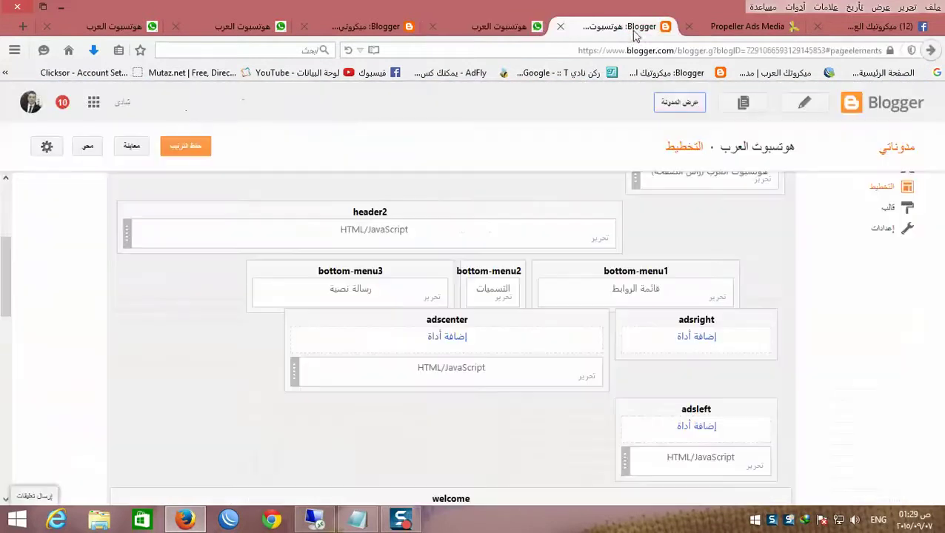
Close the code dialog and browse ad types in a new channel form for mikrotikarabic.blogspot.com, then go to Dashboard
left_click(748, 27)
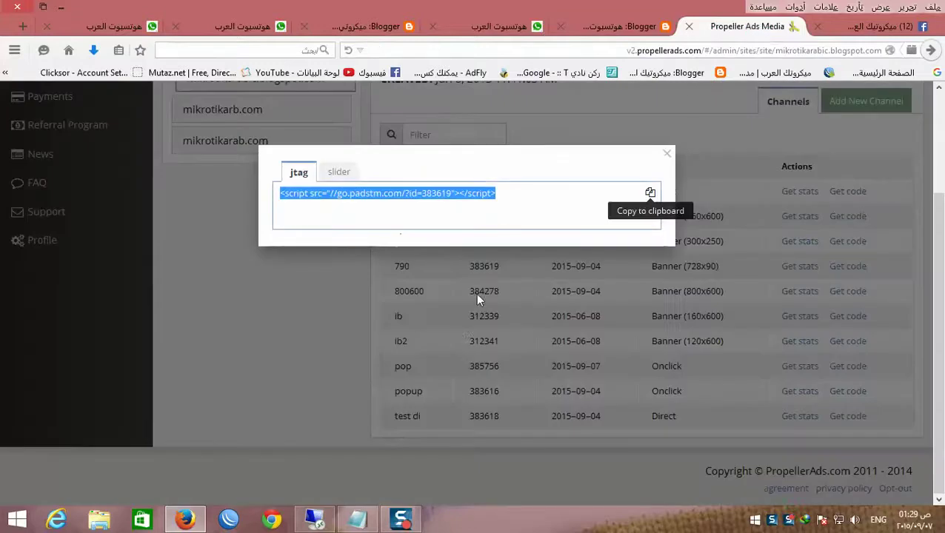
left_click(667, 155)
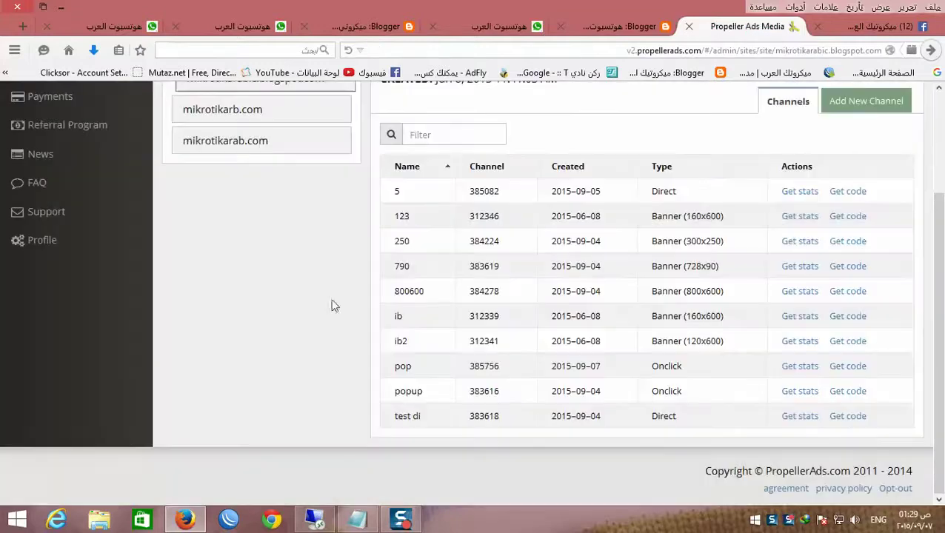
left_click(868, 110)
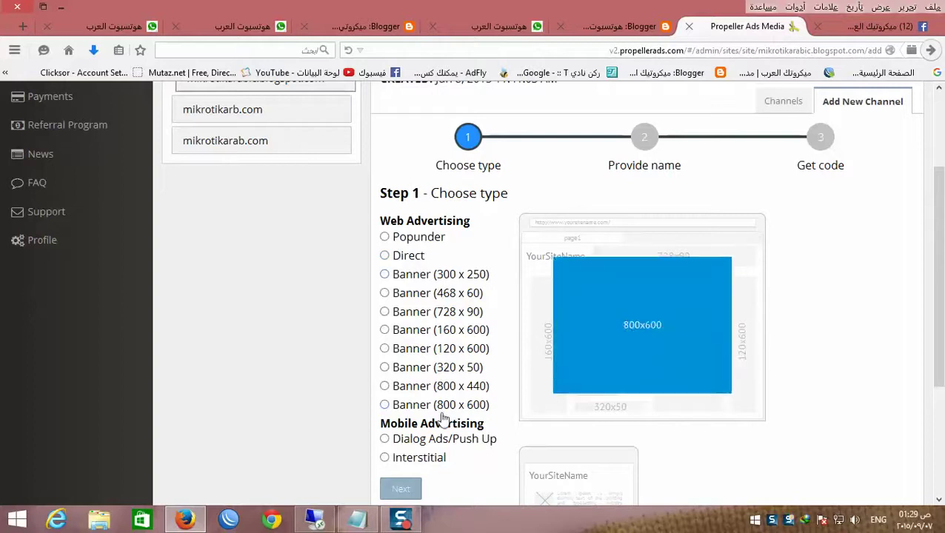
scroll(489, 433, "down", 4)
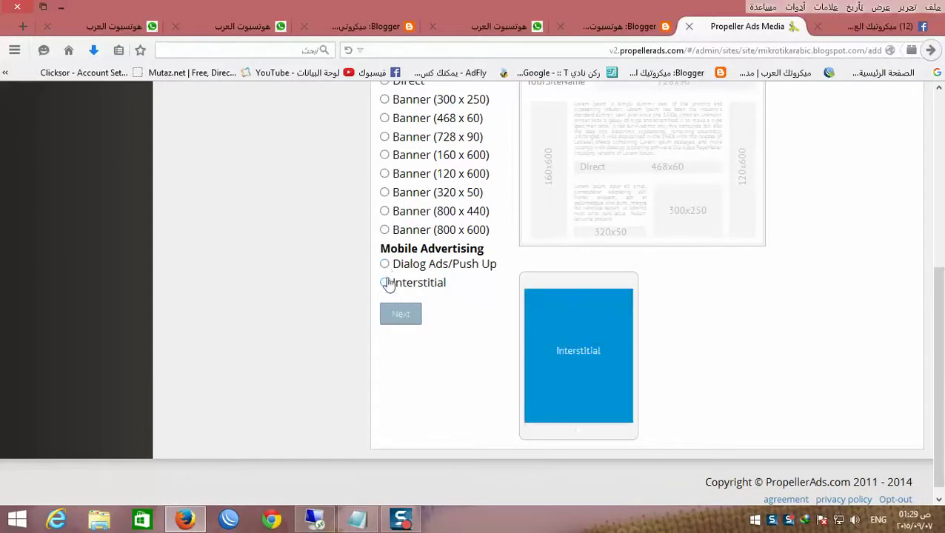
scroll(422, 349, "up", 3)
scroll(426, 358, "up", 3)
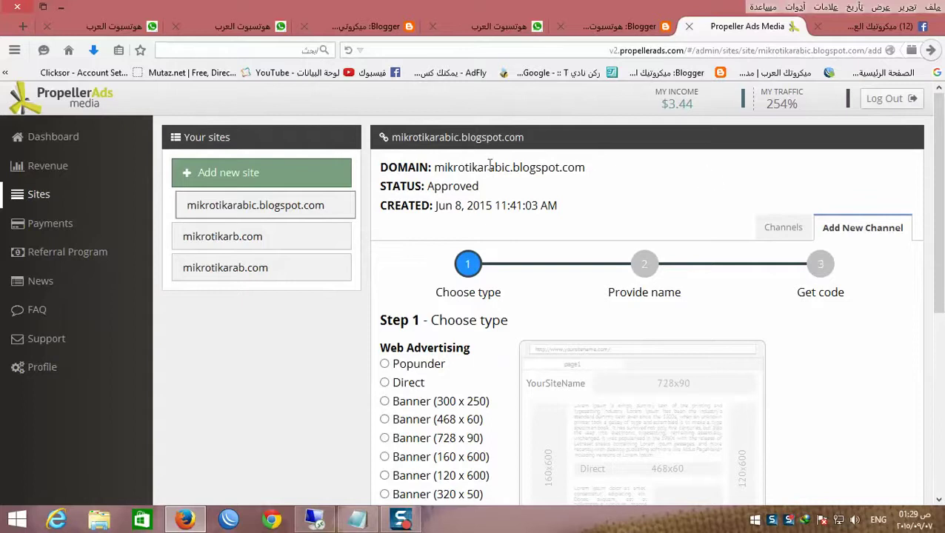
left_click(44, 139)
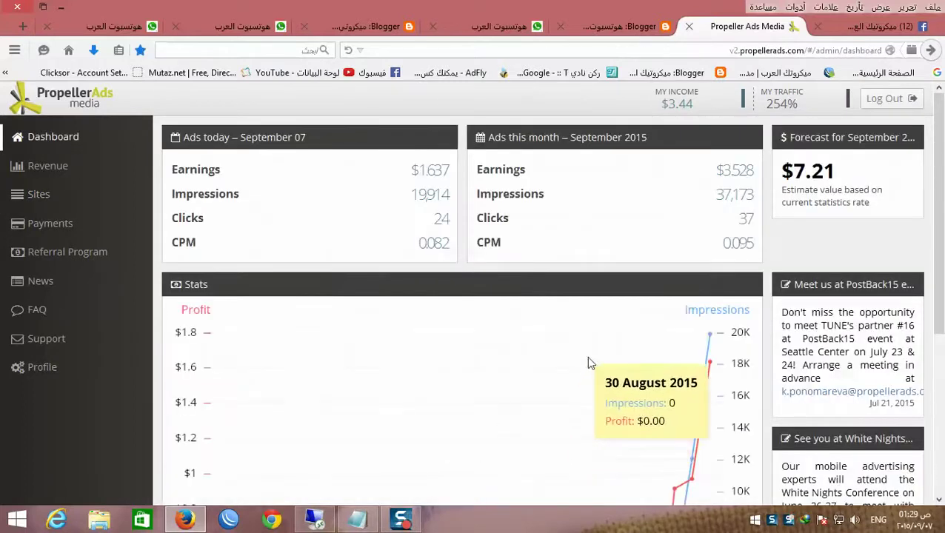
Scroll the Stats chart and highlight today's 19,914 impressions and the $7.21 forecast
scroll(589, 363, "down", 3)
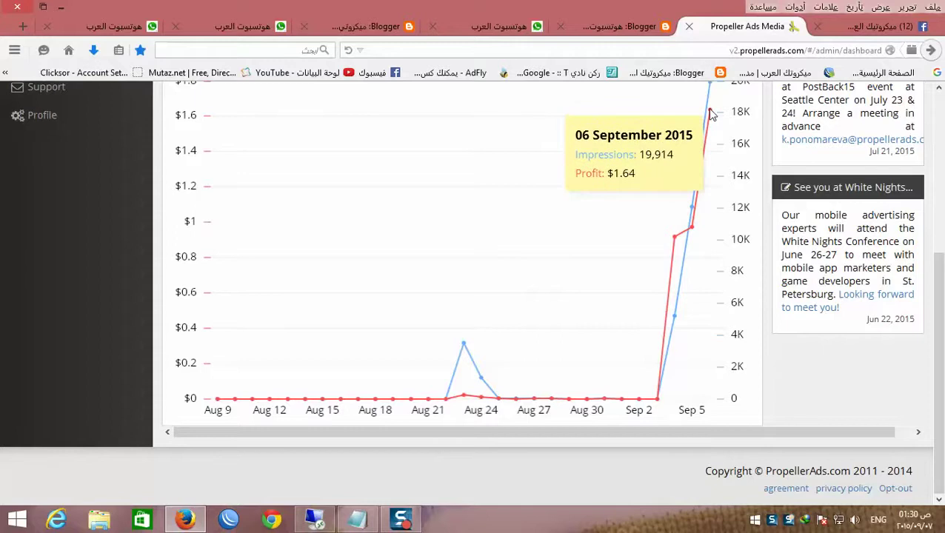
scroll(710, 113, "up", 3)
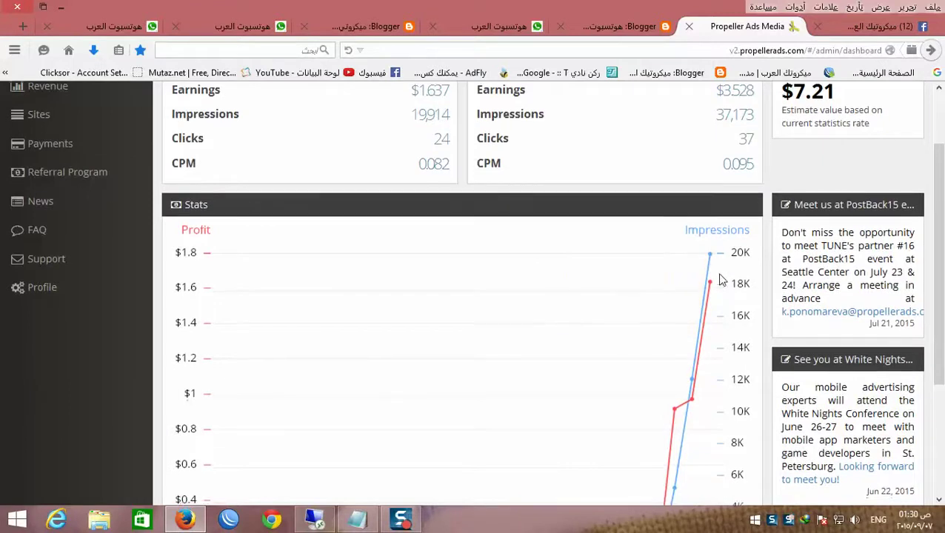
scroll(671, 375, "down", 3)
scroll(702, 310, "up", 5)
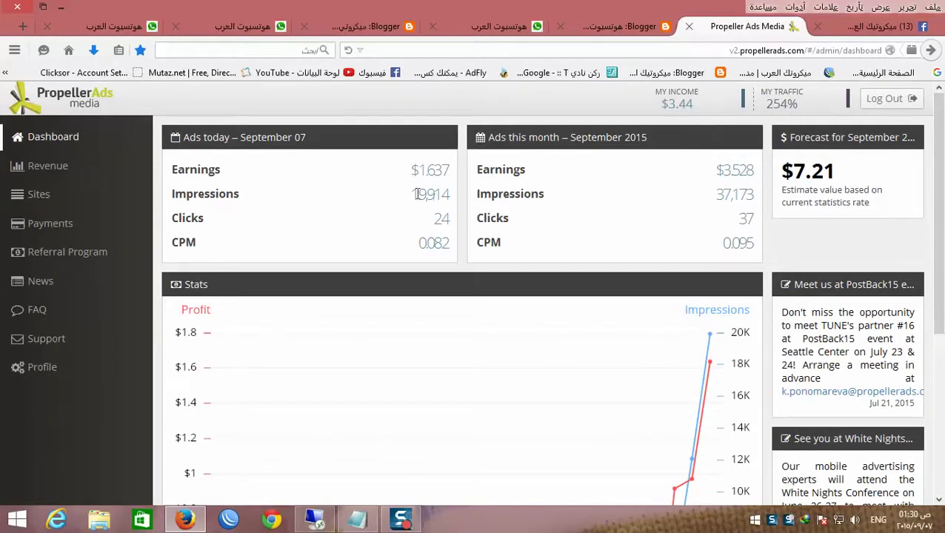
left_click_drag(411, 193, 464, 268)
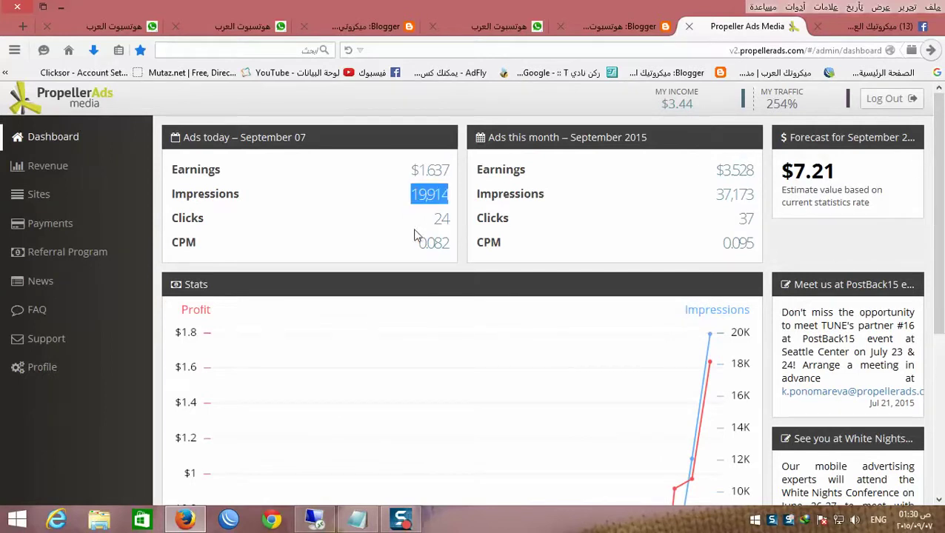
left_click_drag(835, 171, 781, 175)
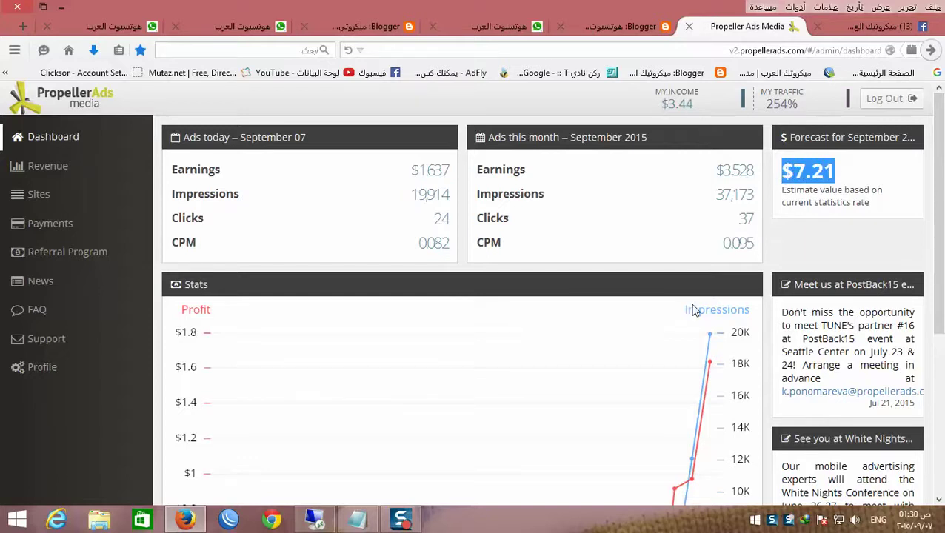
Re-highlight the $7.21 September forecast, then go to the Profile page
scroll(695, 309, "down", 3)
scroll(695, 309, "up", 3)
left_click(801, 174)
left_click_drag(837, 172, 780, 174)
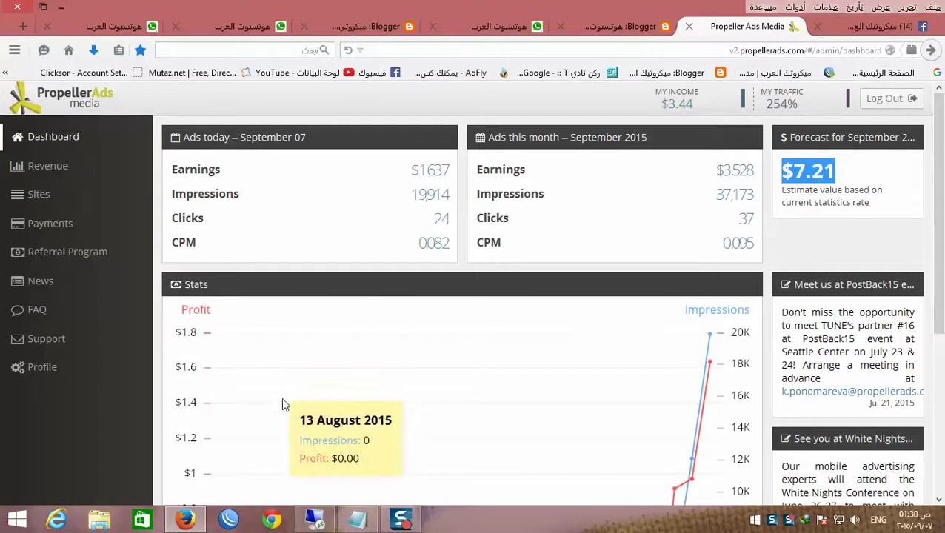
left_click(42, 367)
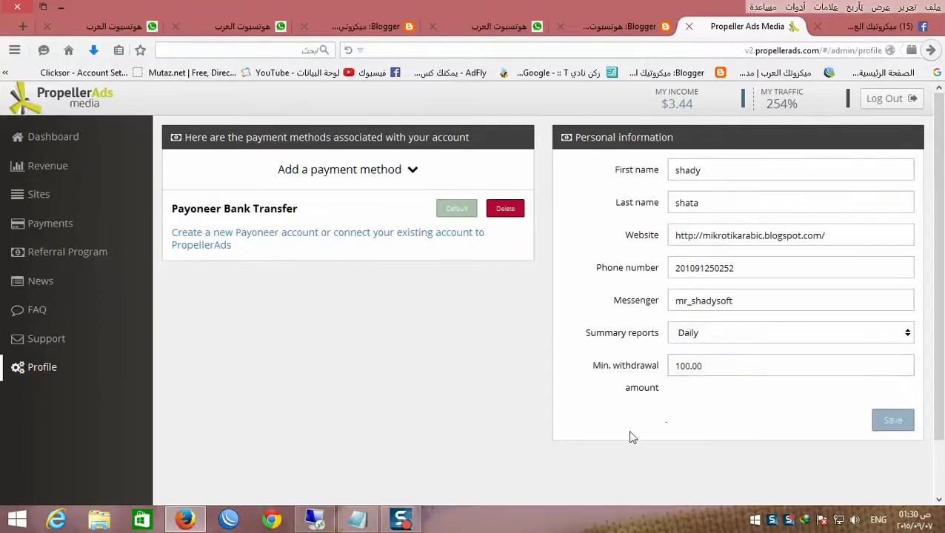
Choose Payoneer Bank Transfer and confirm a Payoneer account application already exists
left_click_drag(710, 368, 612, 407)
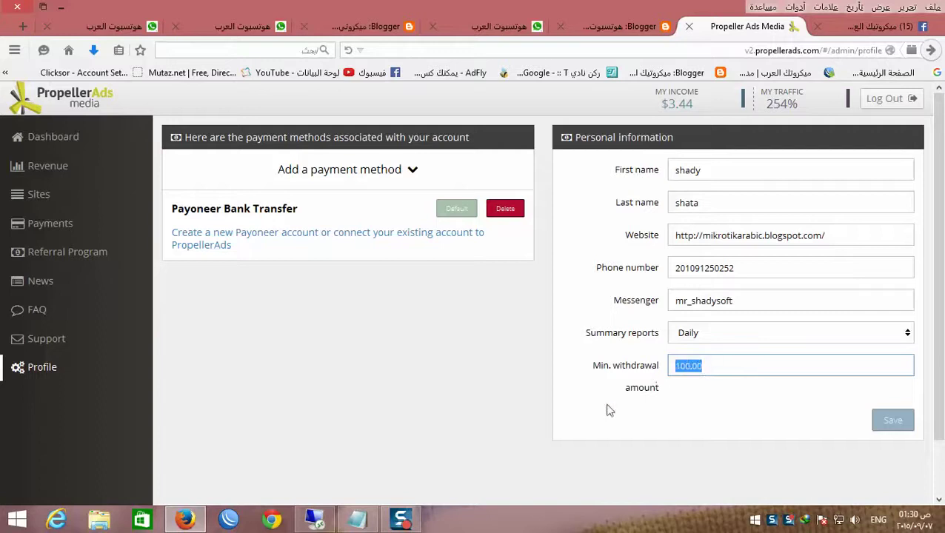
left_click(413, 171)
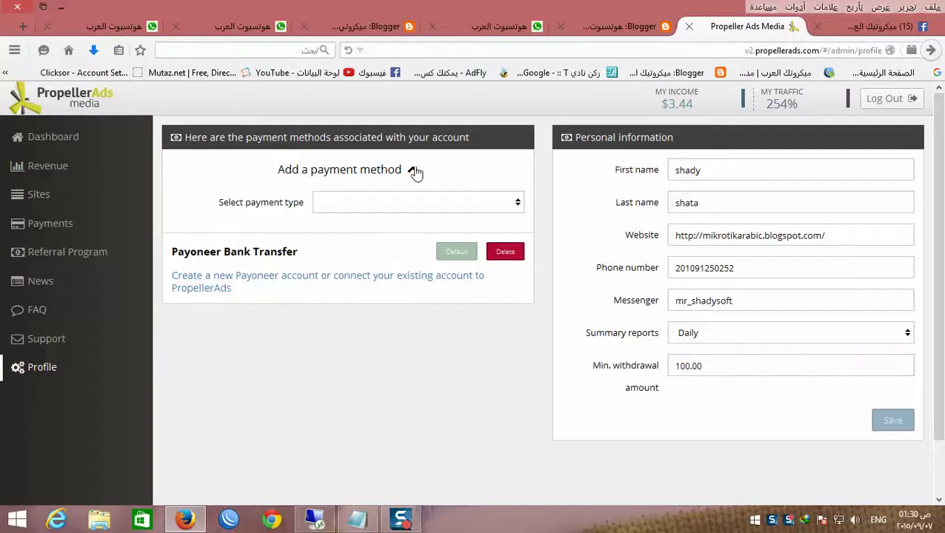
left_click(516, 209)
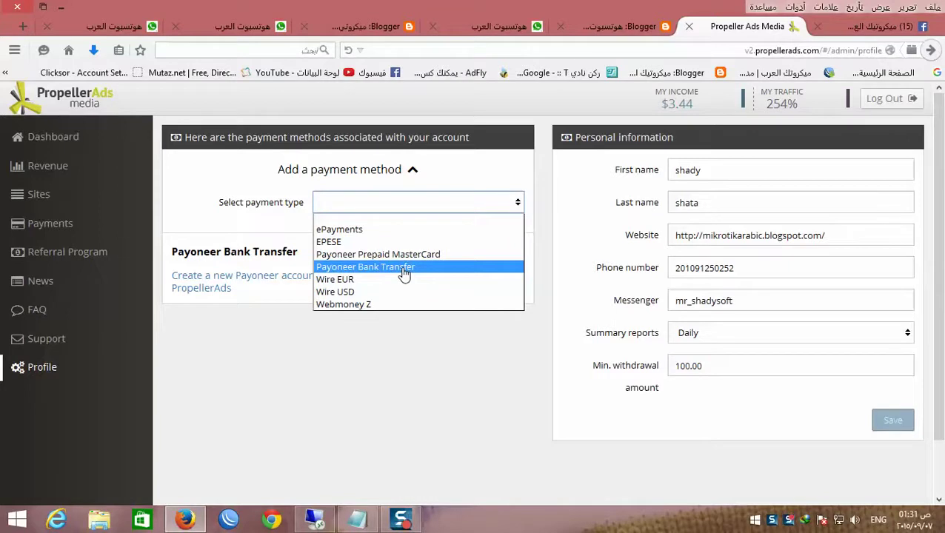
left_click(405, 268)
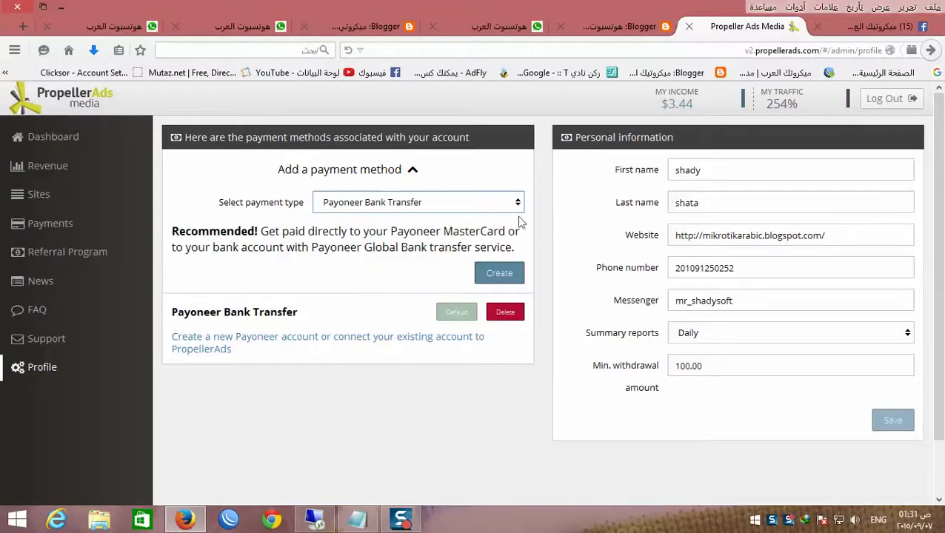
left_click(215, 351)
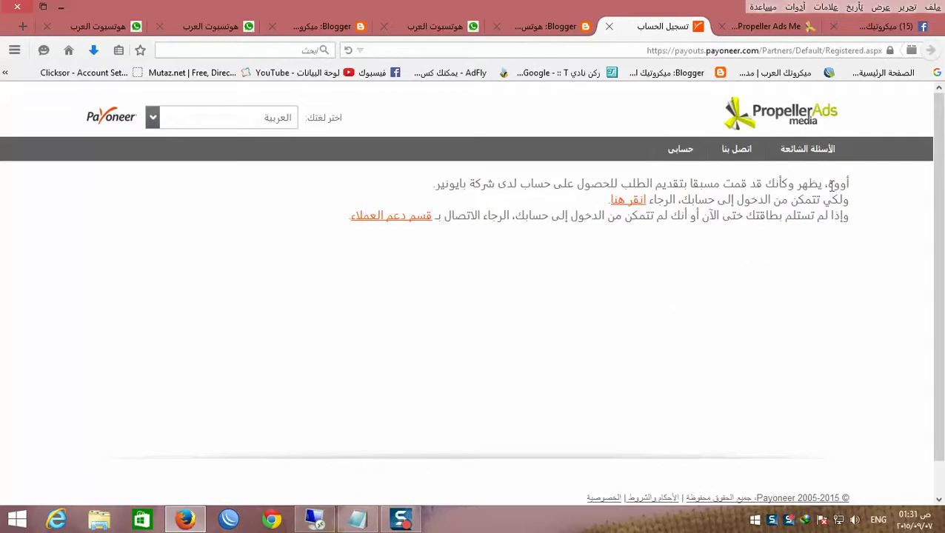
left_click_drag(852, 185, 428, 189)
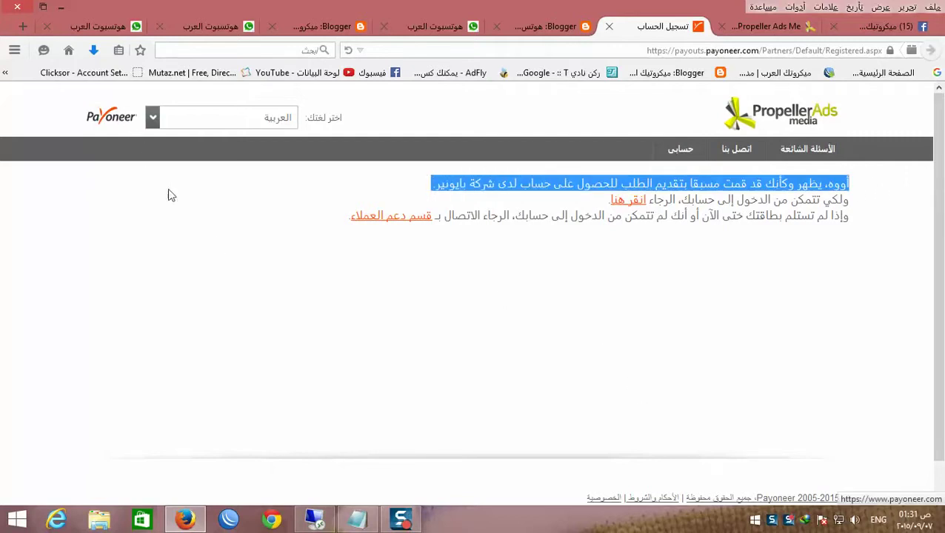
left_click(608, 26)
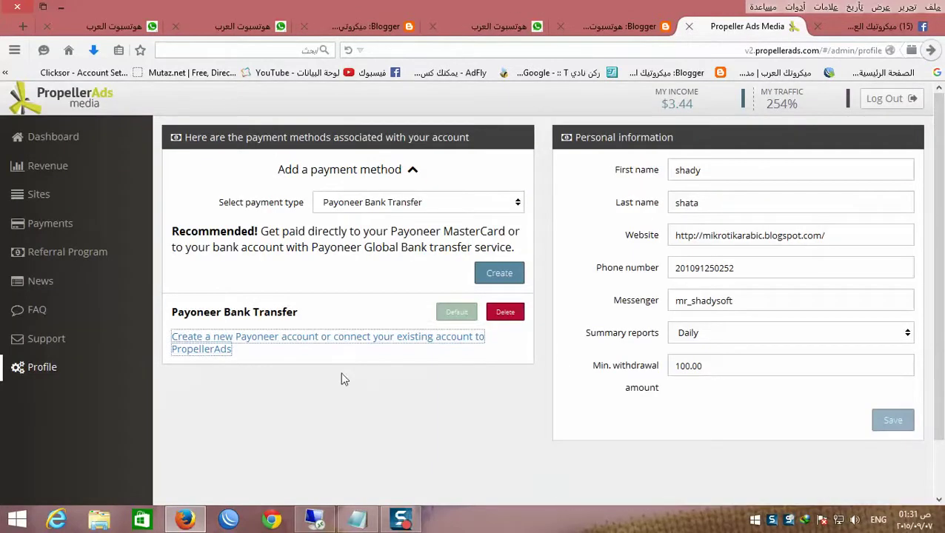
Visit Dashboard and Sites, then bring up the remote desktop session
left_click(68, 137)
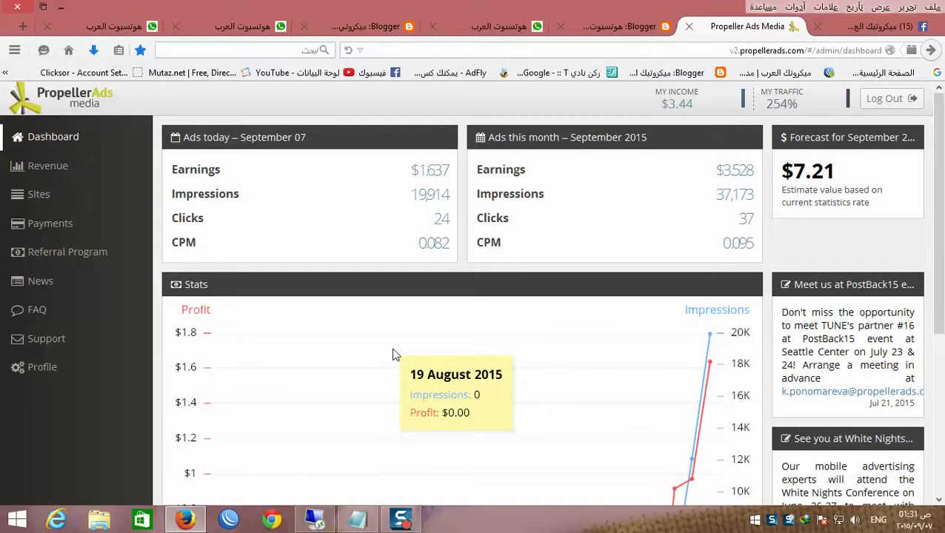
left_click(39, 195)
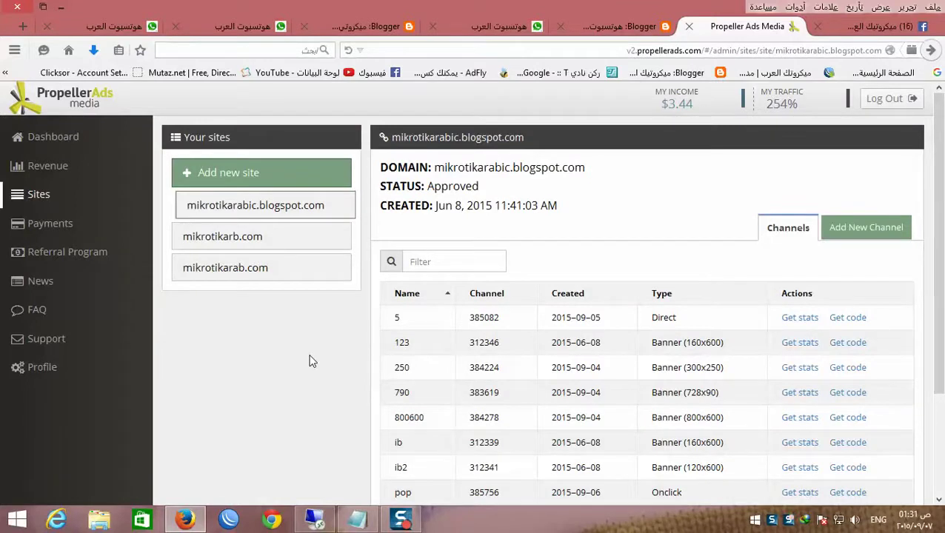
left_click(22, 137)
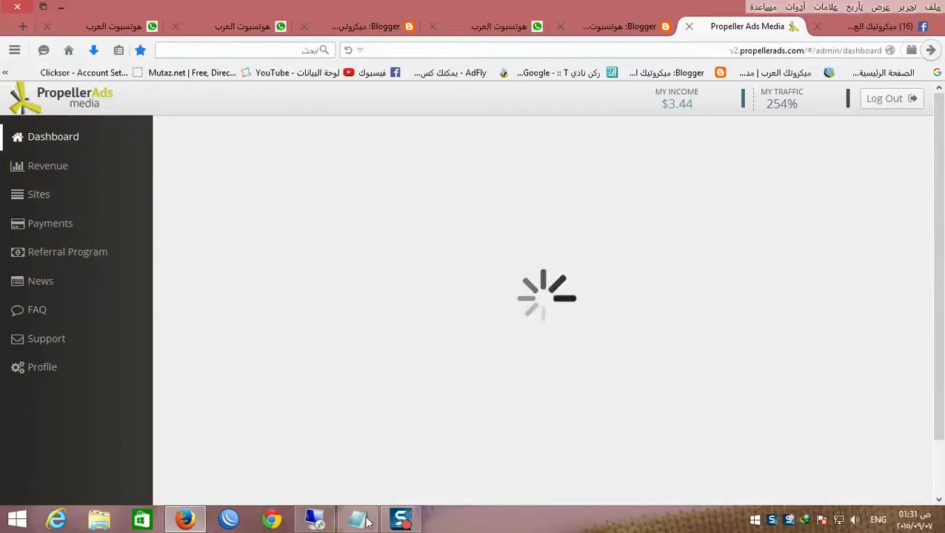
left_click(315, 522)
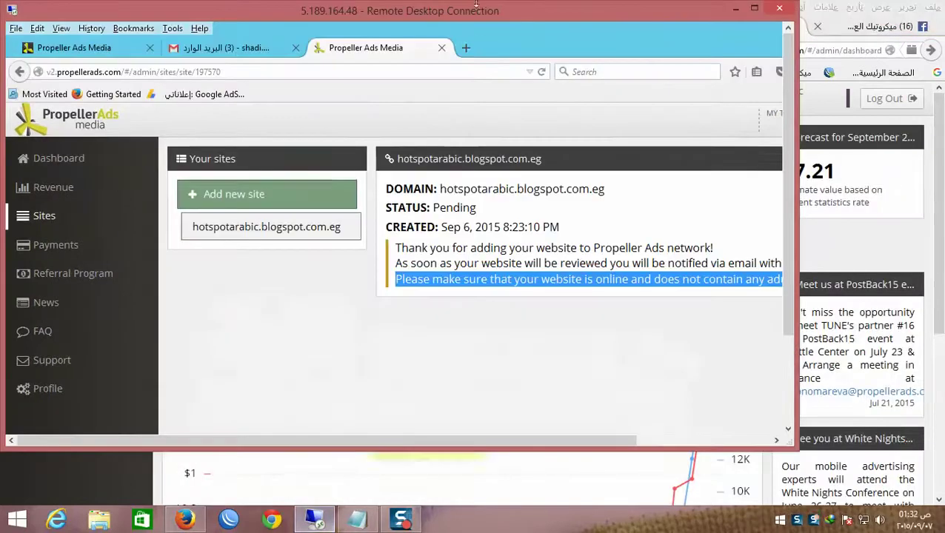
Read the PropellerAds welcome email in Gmail and mark the site's Pending status
left_click(226, 47)
left_click(381, 241)
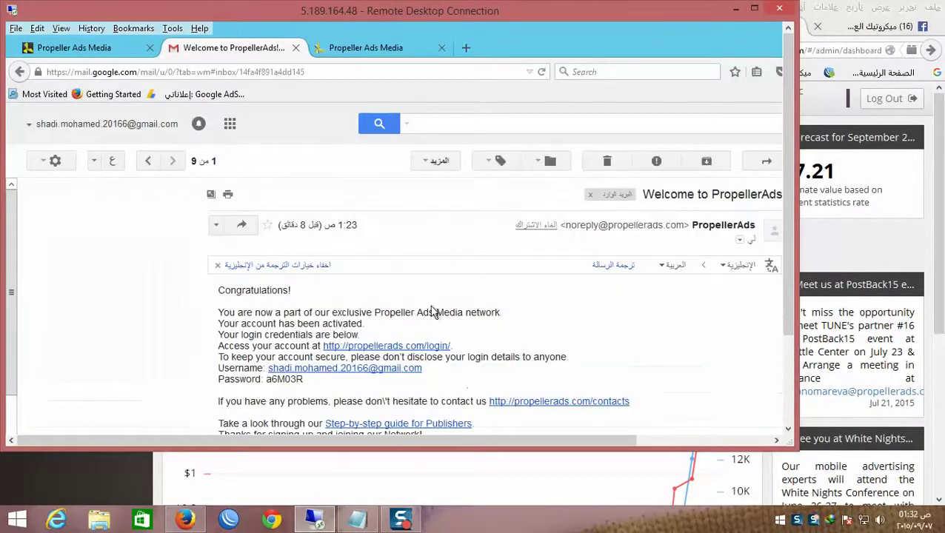
left_click(392, 46)
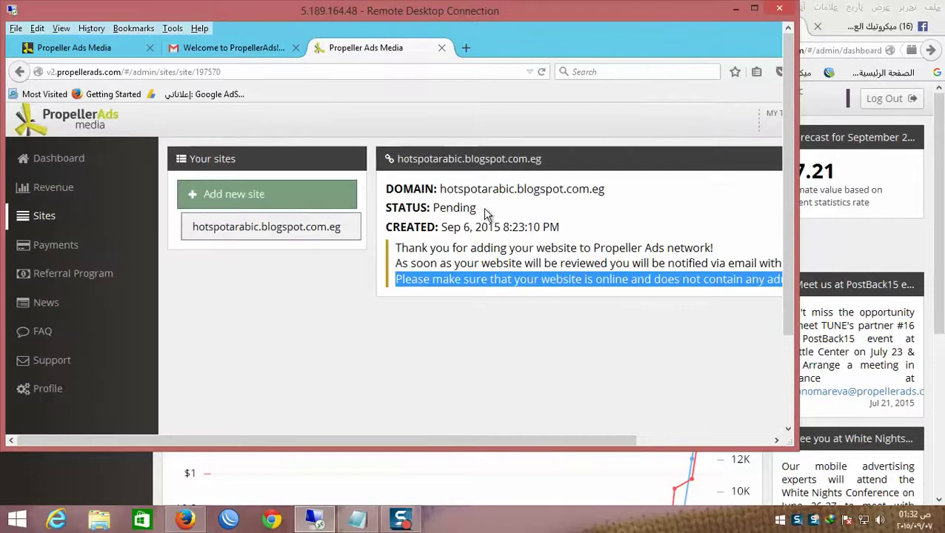
left_click_drag(483, 211, 419, 208)
left_click(245, 73)
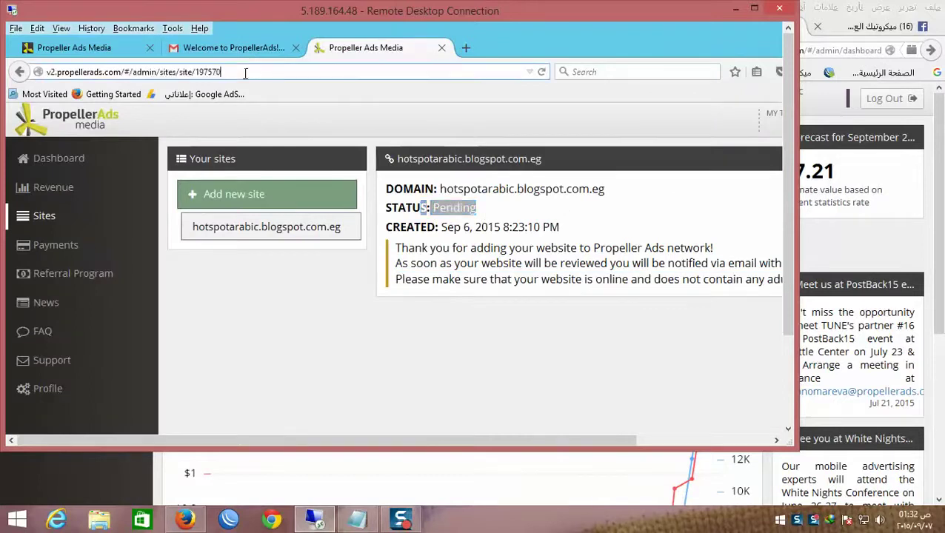
Maximize the remote session, reload Sites to recheck hotspotarabic.blogspot.com.eg's Pending status, and go to Profile
left_click(755, 9)
left_click(242, 51)
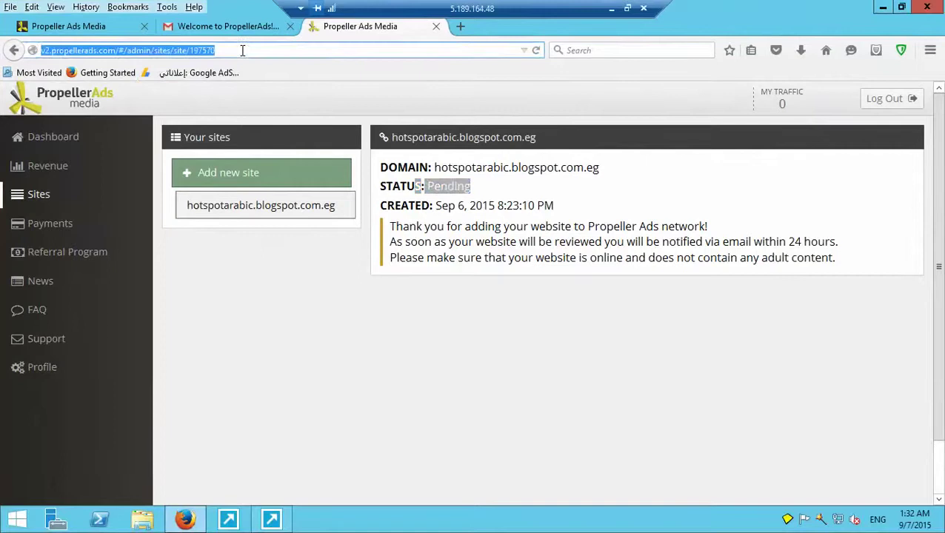
left_click(535, 50)
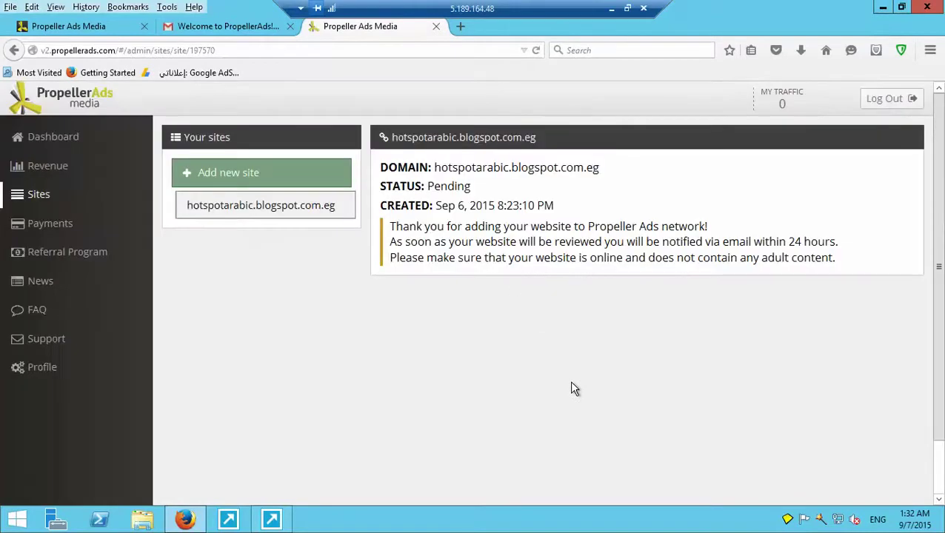
left_click_drag(471, 187, 429, 189)
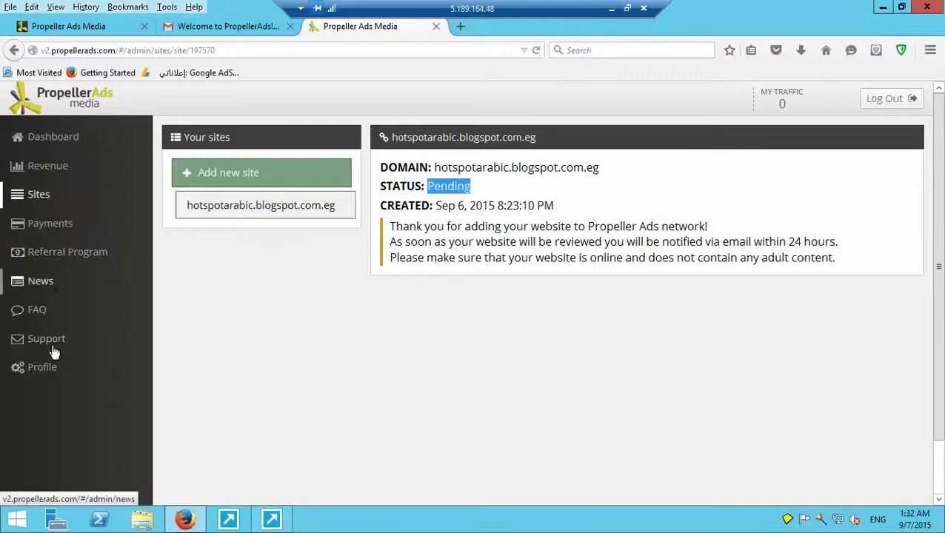
left_click(45, 368)
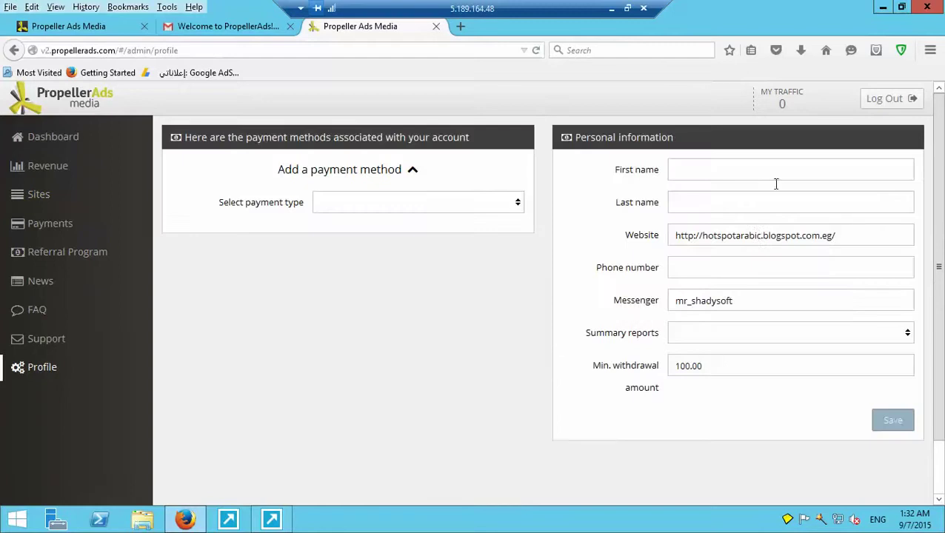
Step through the name and phone fields and set summary reports to Daily
left_click(703, 172)
left_click(692, 209)
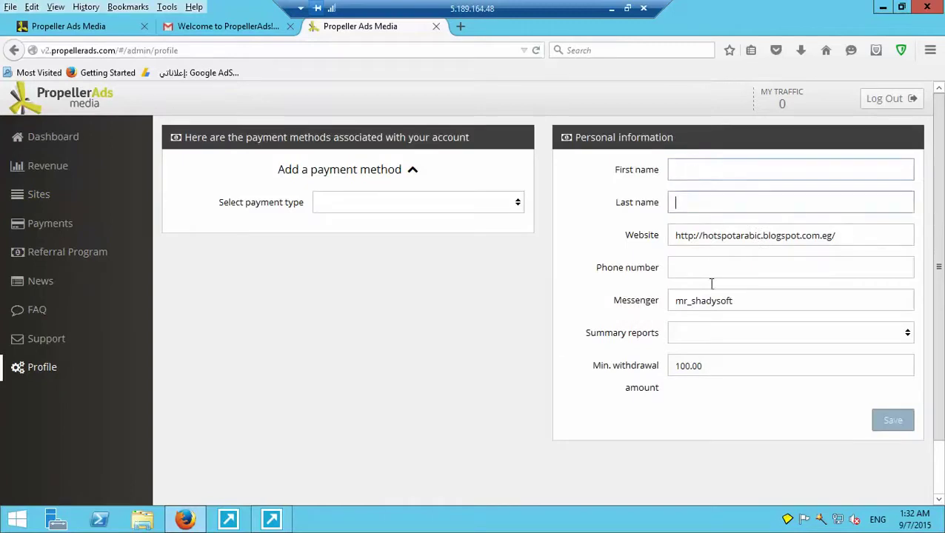
left_click(703, 268)
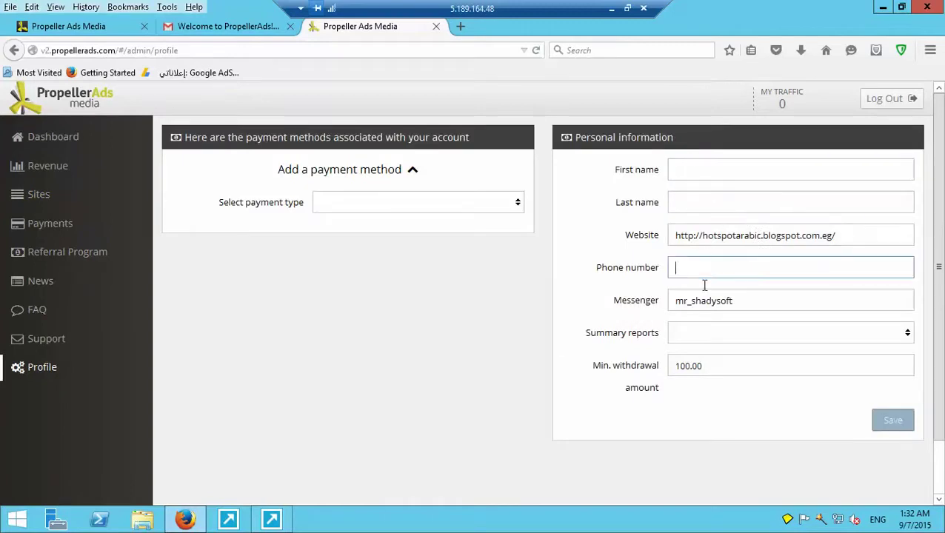
left_click(717, 337)
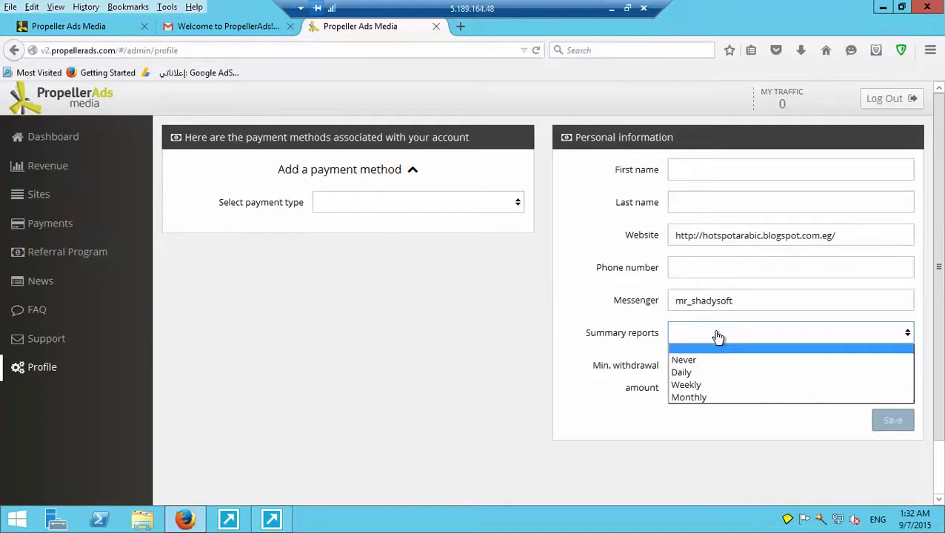
left_click(693, 374)
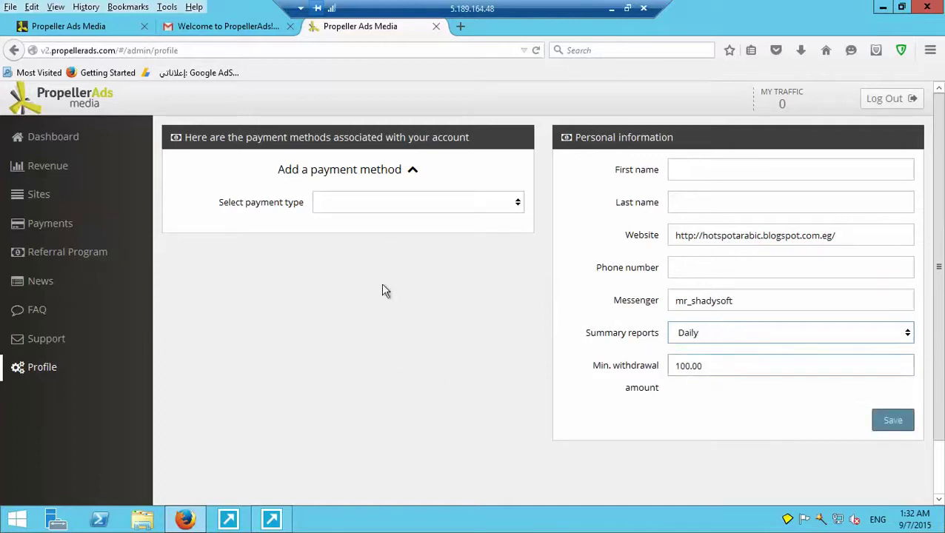
Create a Payoneer Bank Transfer payment method
left_click(515, 203)
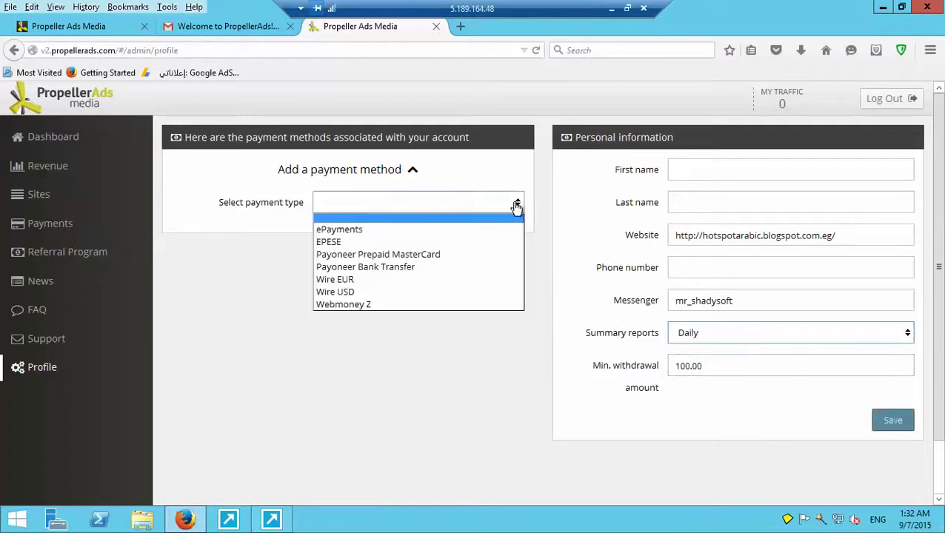
left_click(378, 266)
left_click(511, 273)
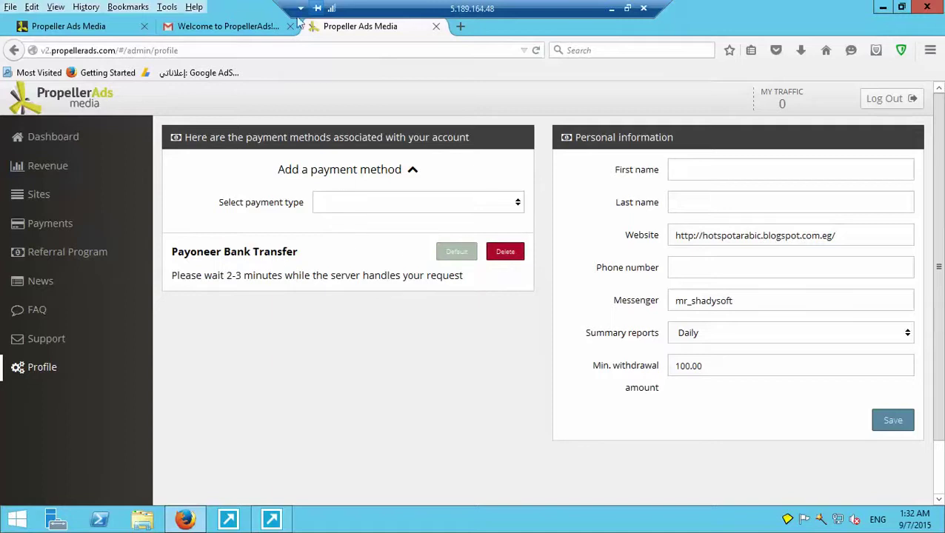
Check Gmail, note the 2-3 minute server-processing notice, and reload the profile page
left_click(225, 28)
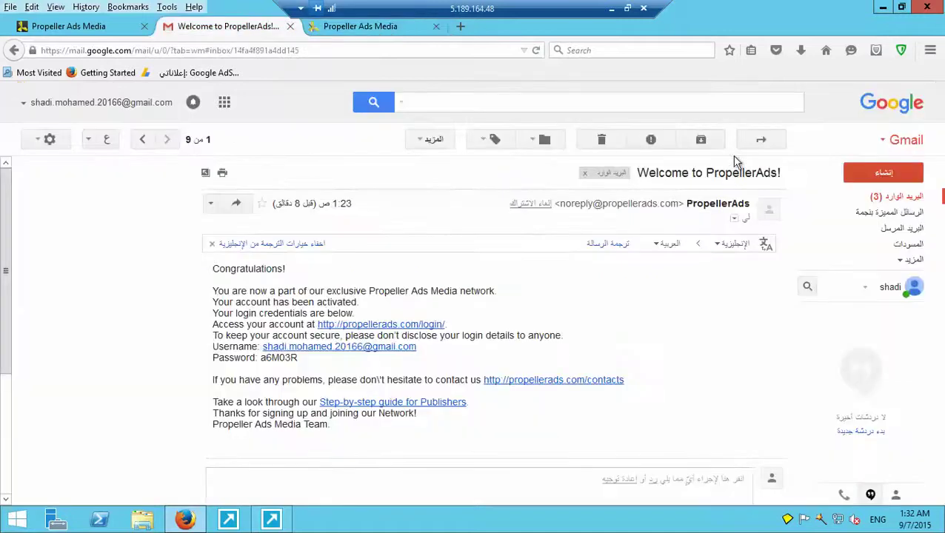
left_click(895, 198)
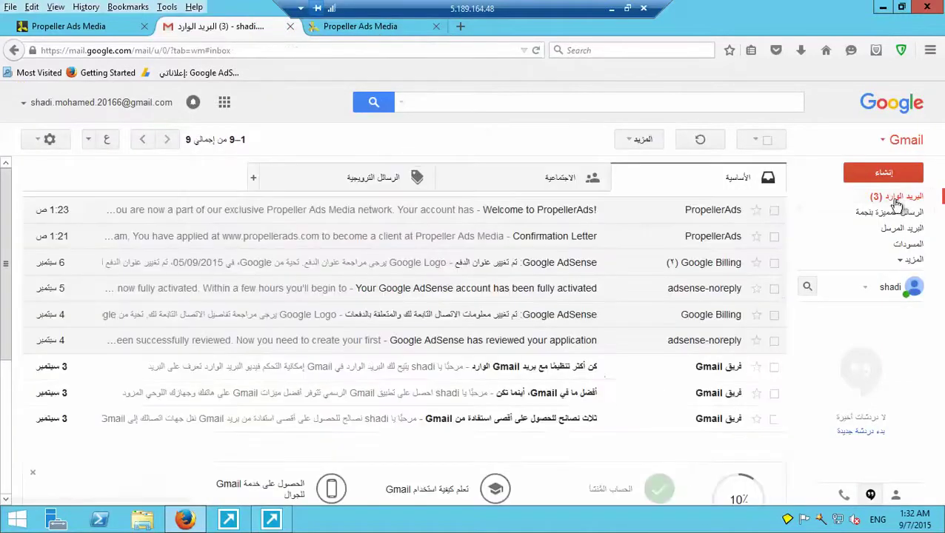
left_click(394, 30)
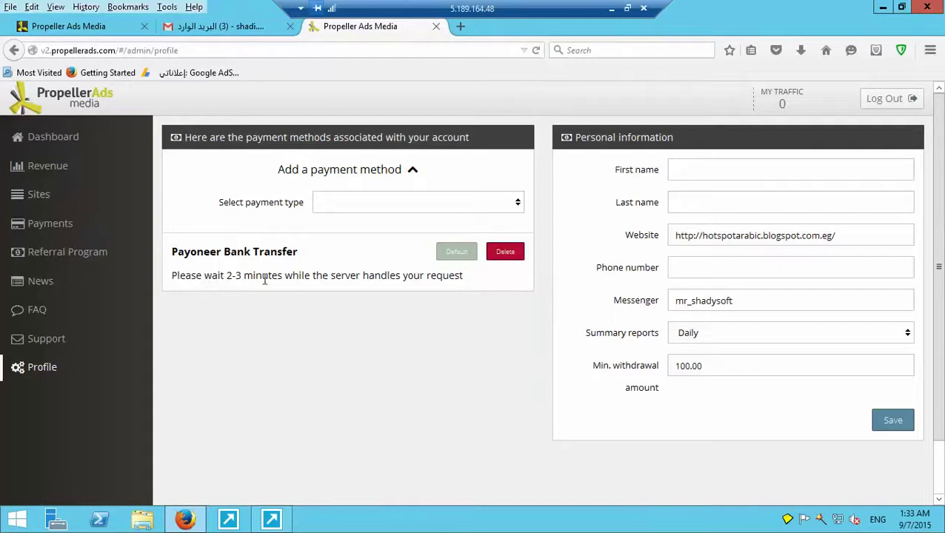
left_click_drag(204, 277, 397, 291)
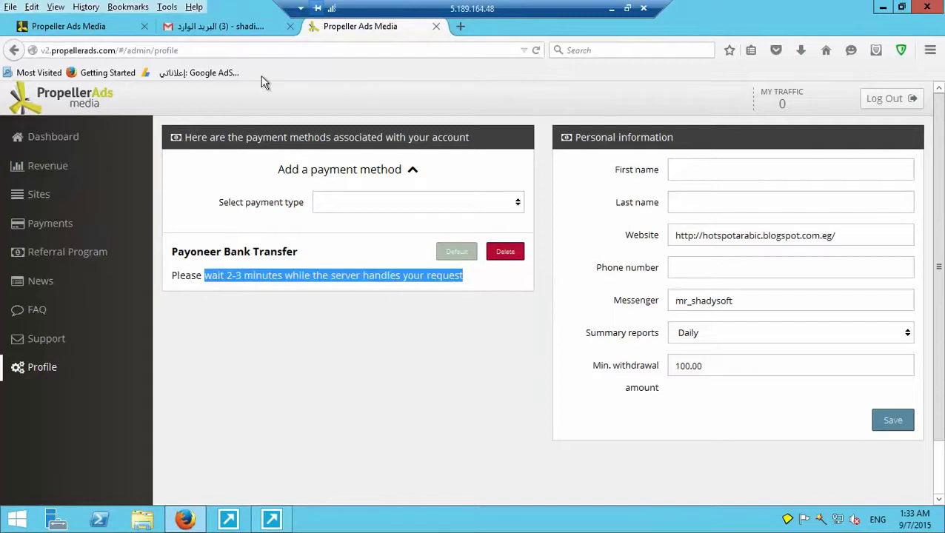
left_click(213, 50)
left_click(536, 51)
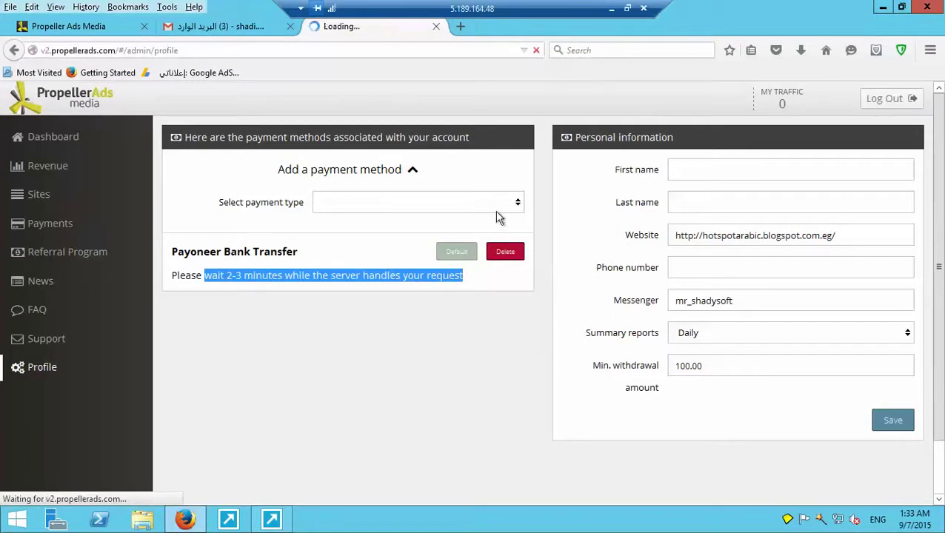